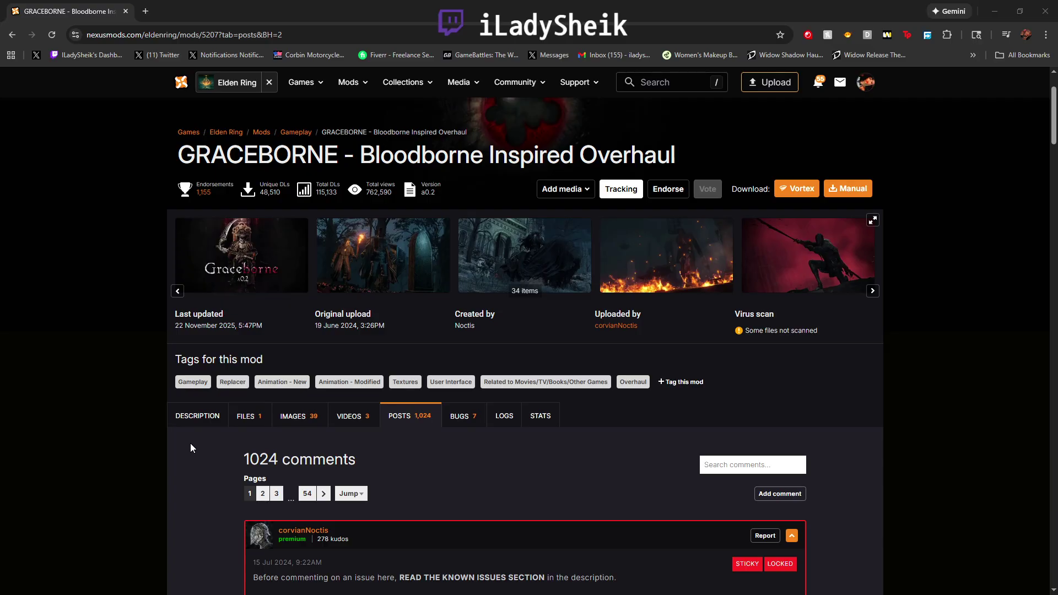
Step: Scroll through the GRACEBORNE mod page on Nexus Mods
left_click(196, 416)
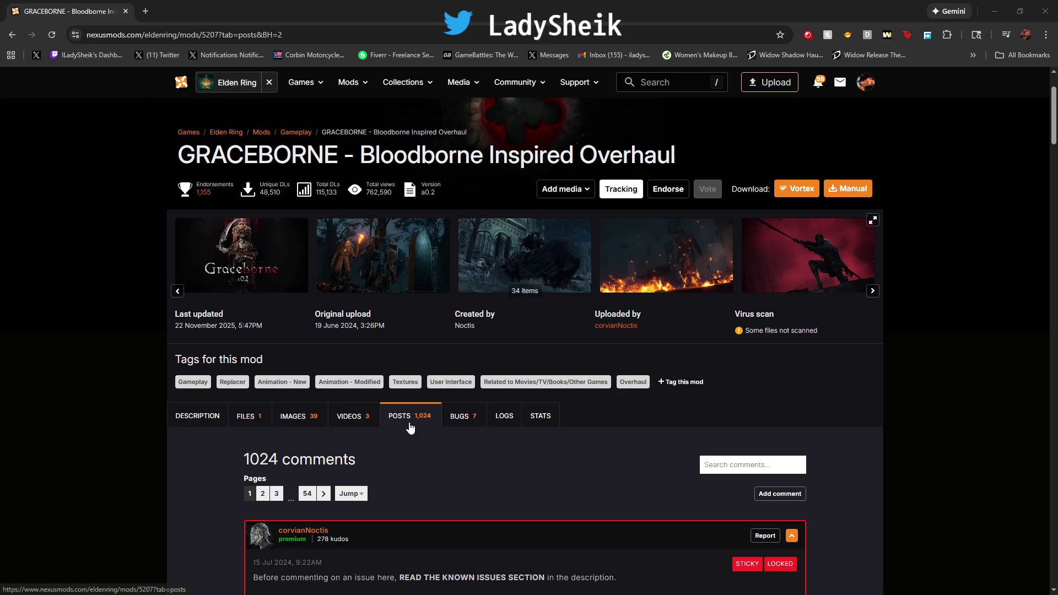
scroll(176, 441, "down", 2)
scroll(176, 441, "down", 7)
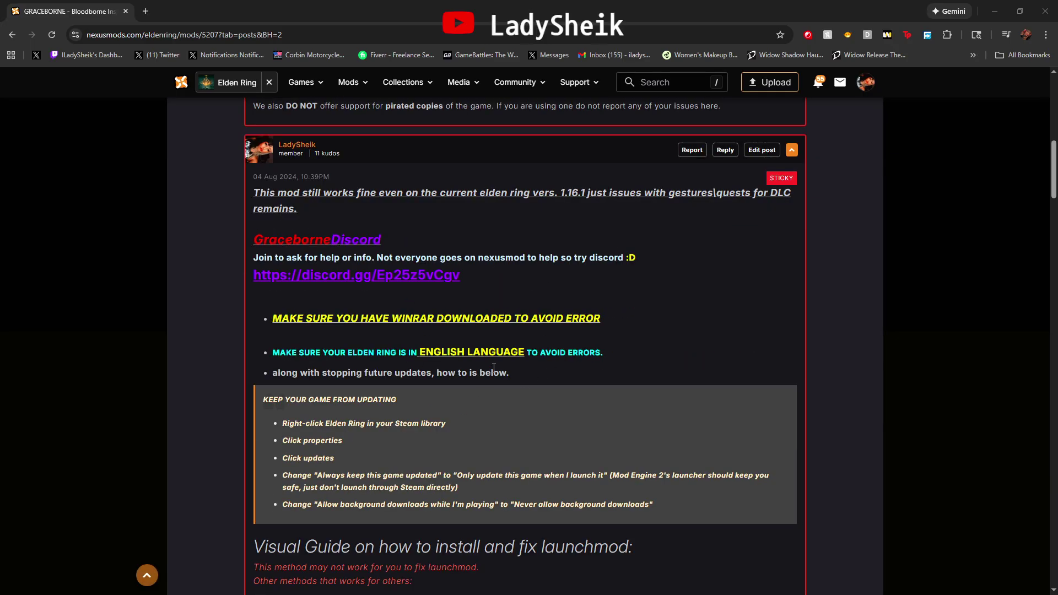
scroll(494, 368, "down", 8)
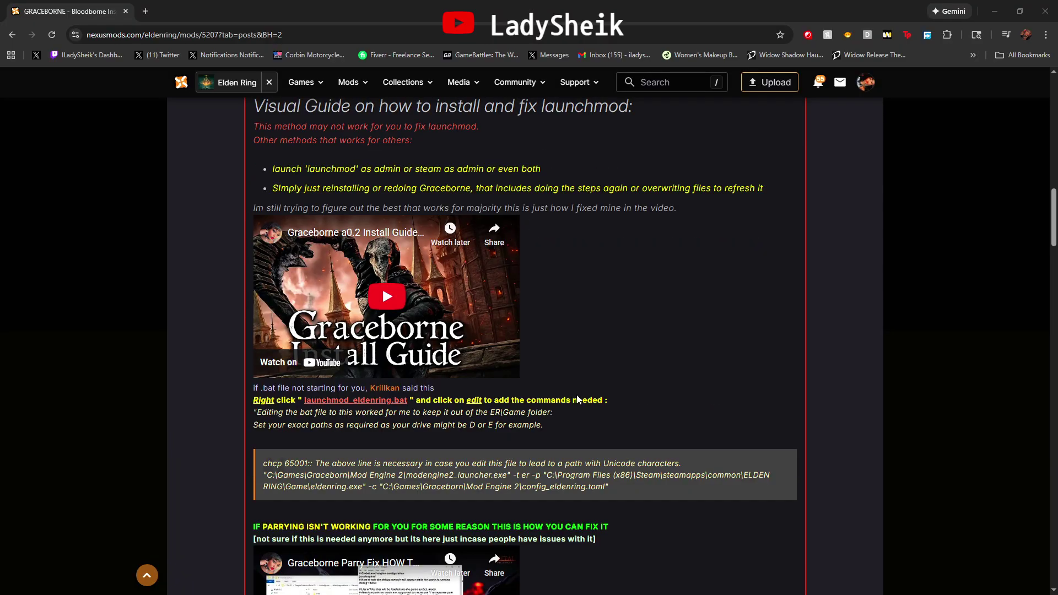
scroll(573, 397, "down", 8)
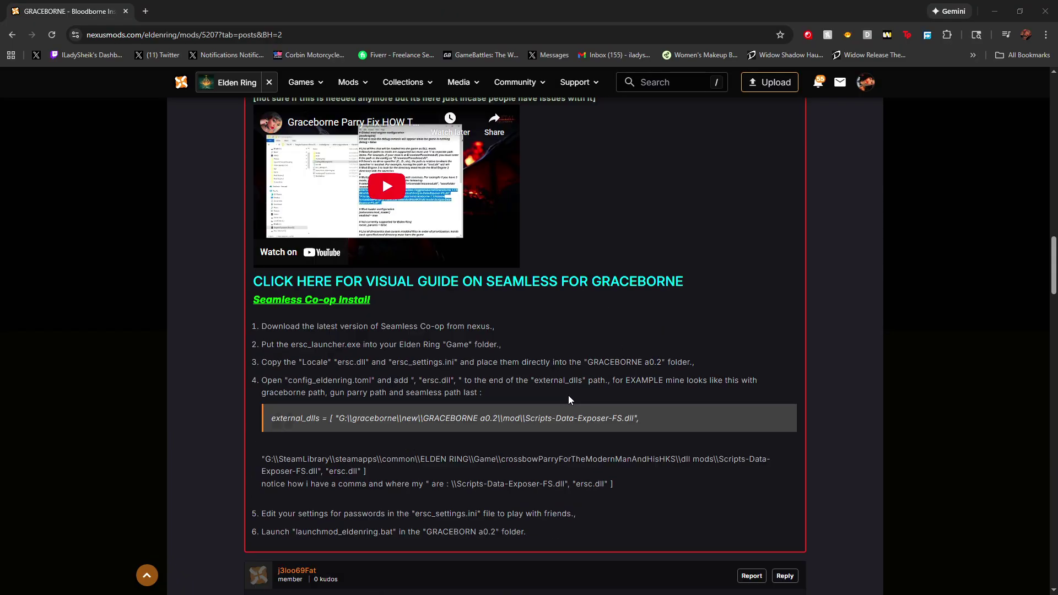
scroll(600, 402, "up", 4)
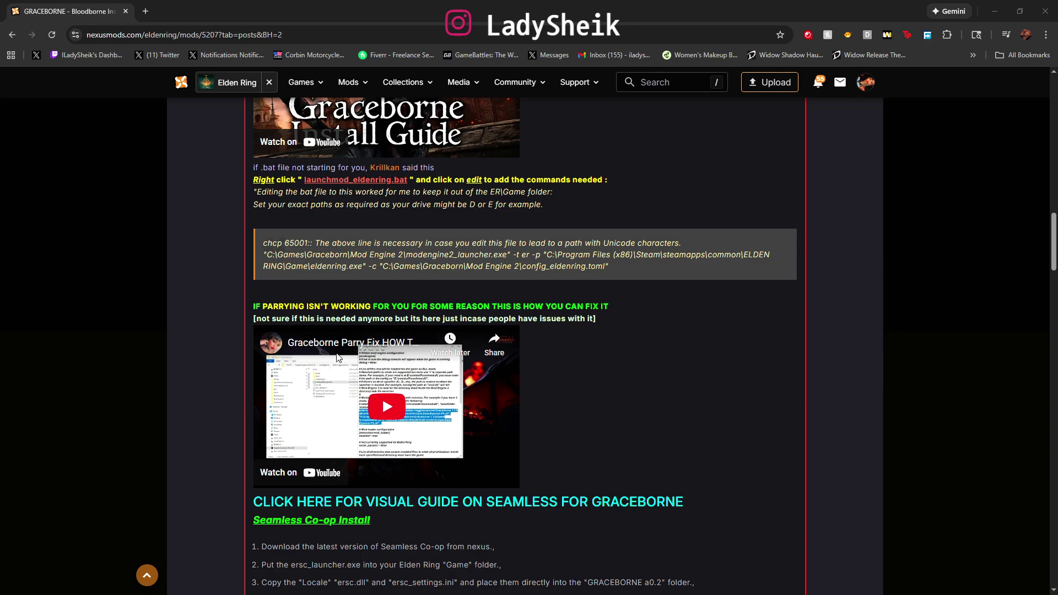
scroll(243, 375, "up", 6)
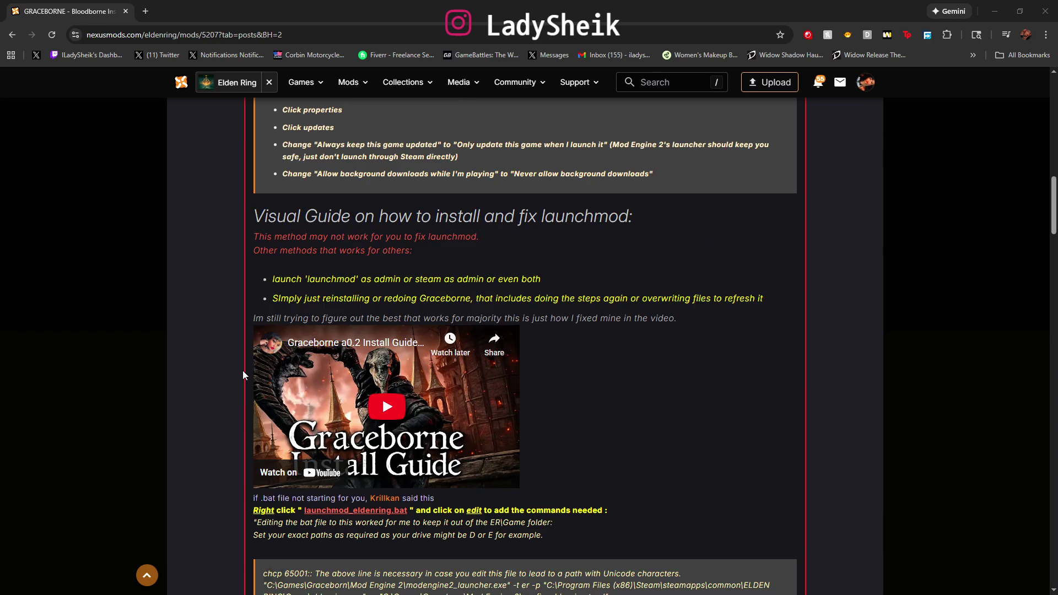
scroll(242, 370, "up", 14)
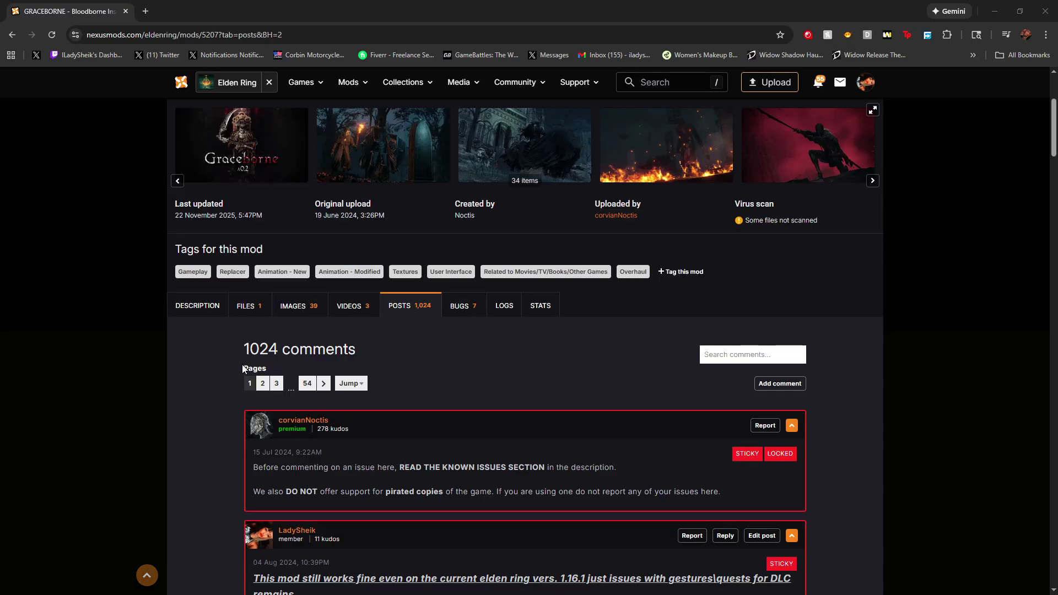
Step: Open the Description tab and scroll to the Installation and Gun Parry path-writing instructions
left_click(197, 305)
scroll(148, 352, "down", 8)
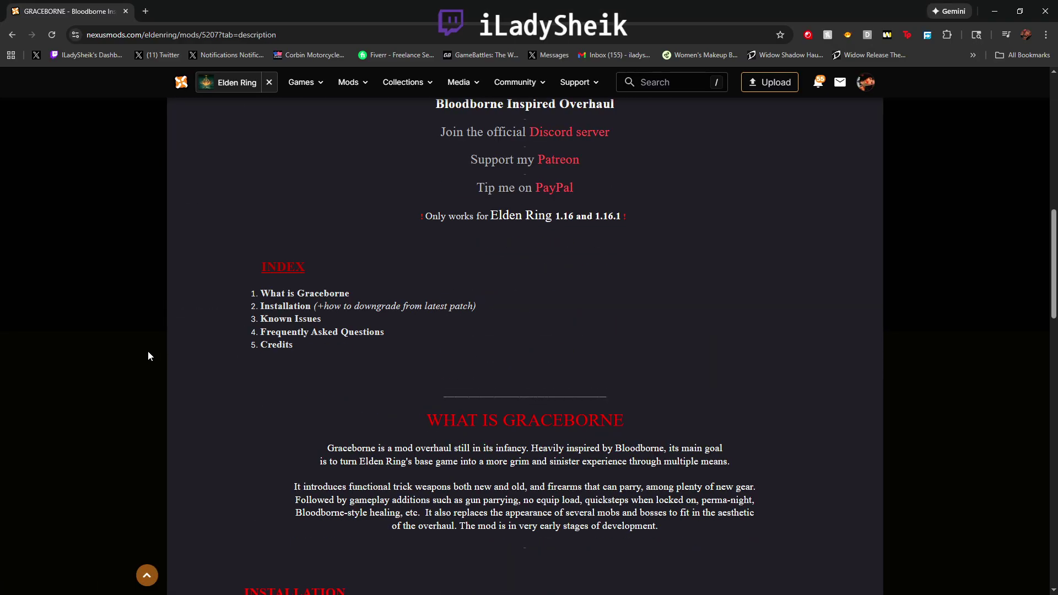
scroll(147, 351, "down", 5)
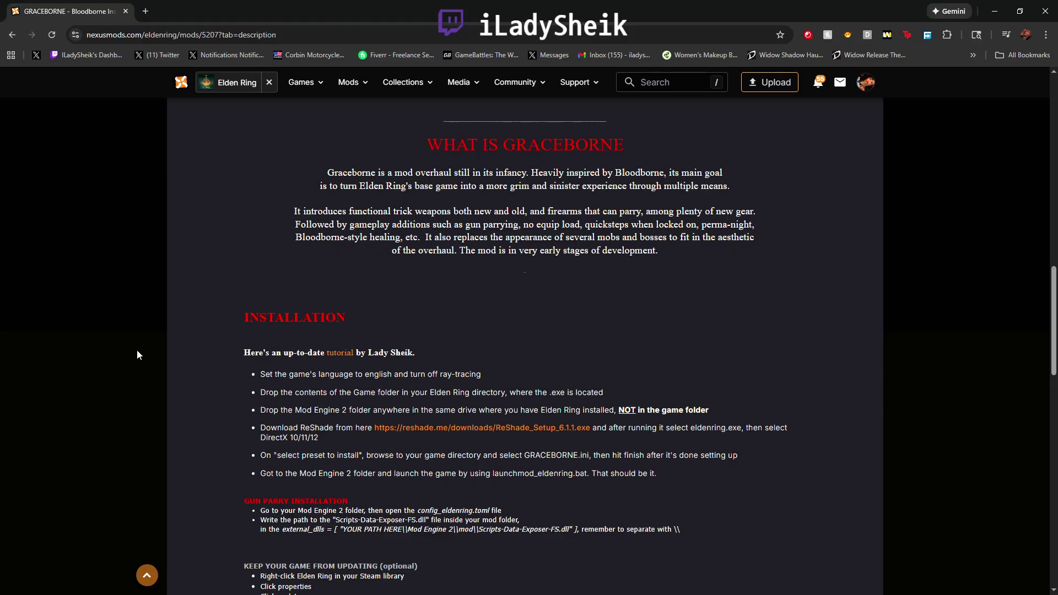
scroll(137, 352, "down", 1)
left_click_drag(679, 475, 255, 455)
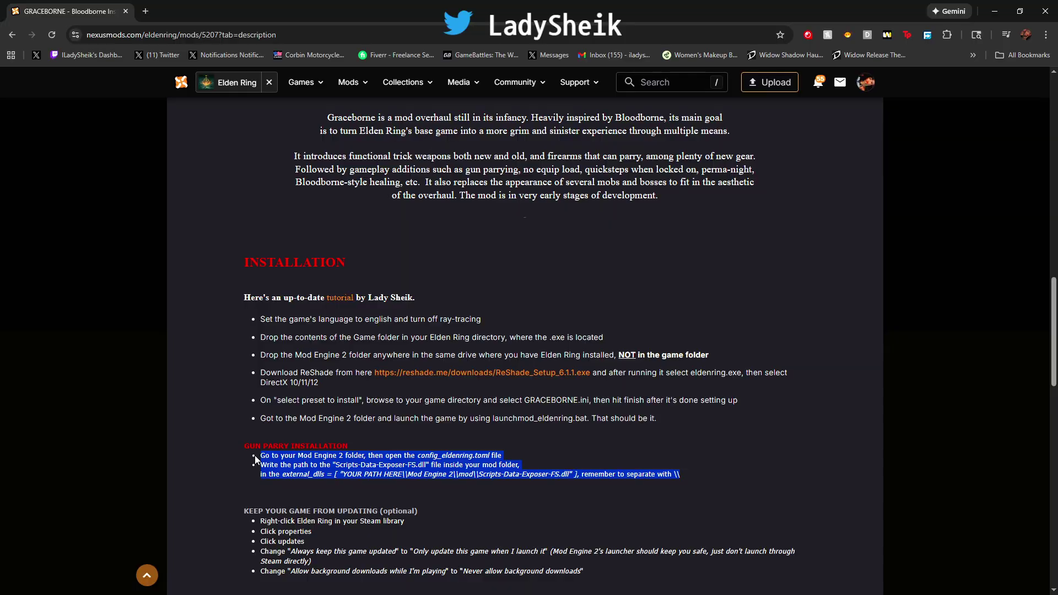
left_click(223, 447)
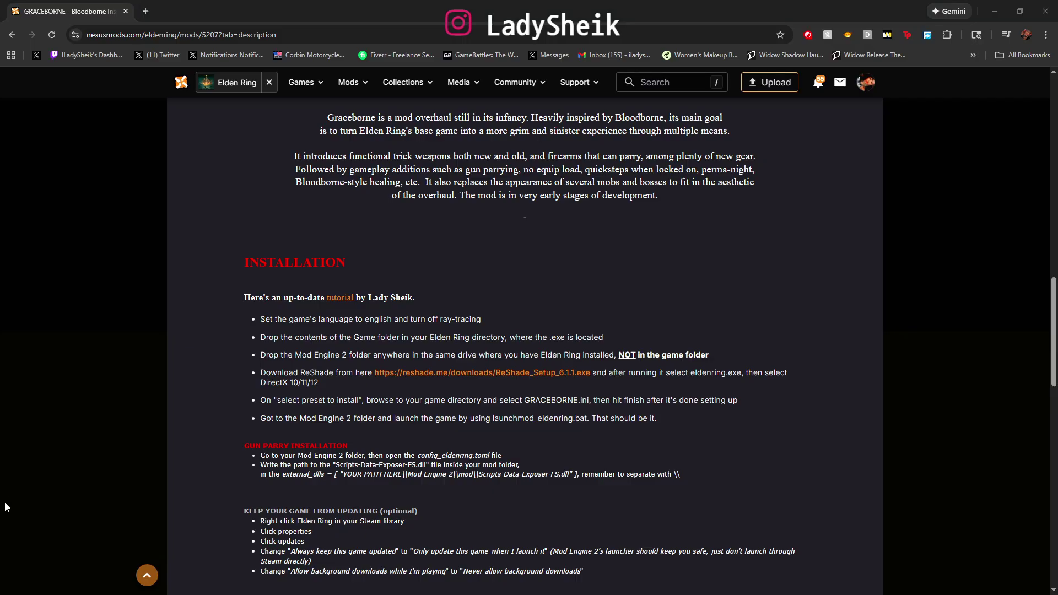
Step: In the GRACEBORNE a0.2 folder, look inside the Game folder and return, several times
key("alt+Tab")
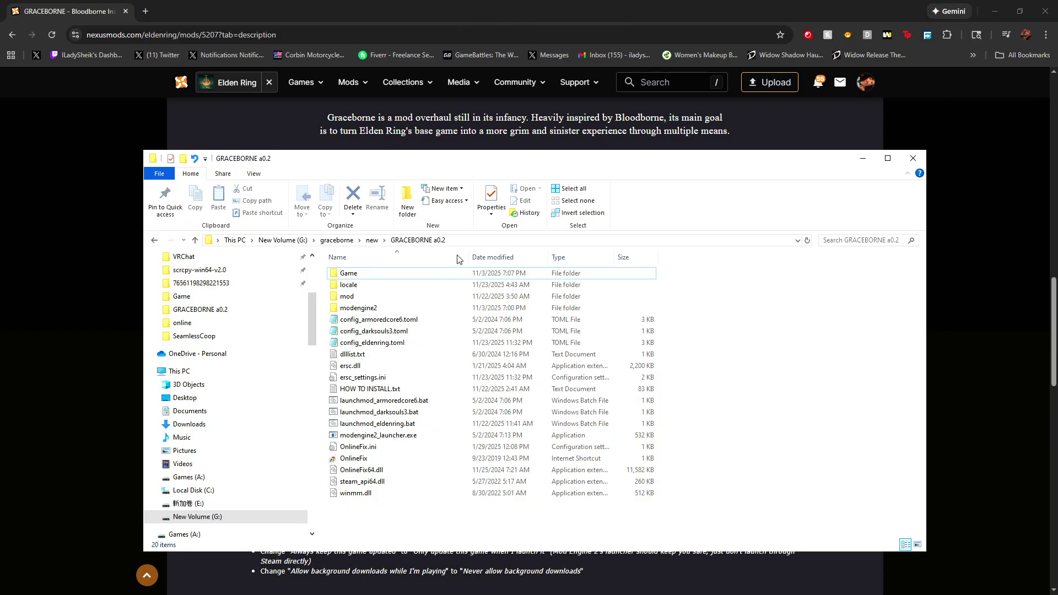
double_click(375, 278)
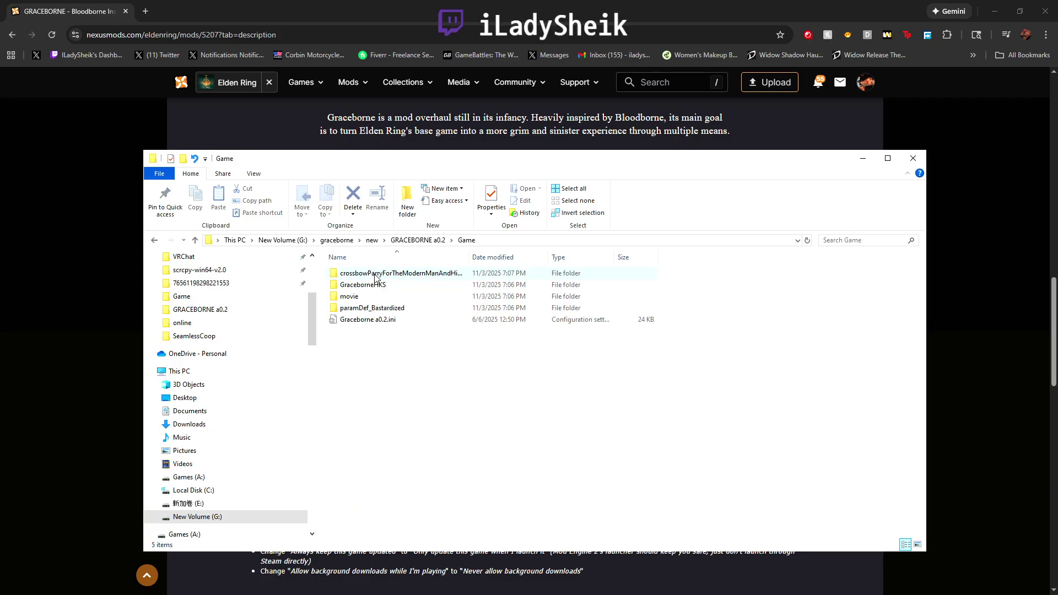
left_click(154, 240)
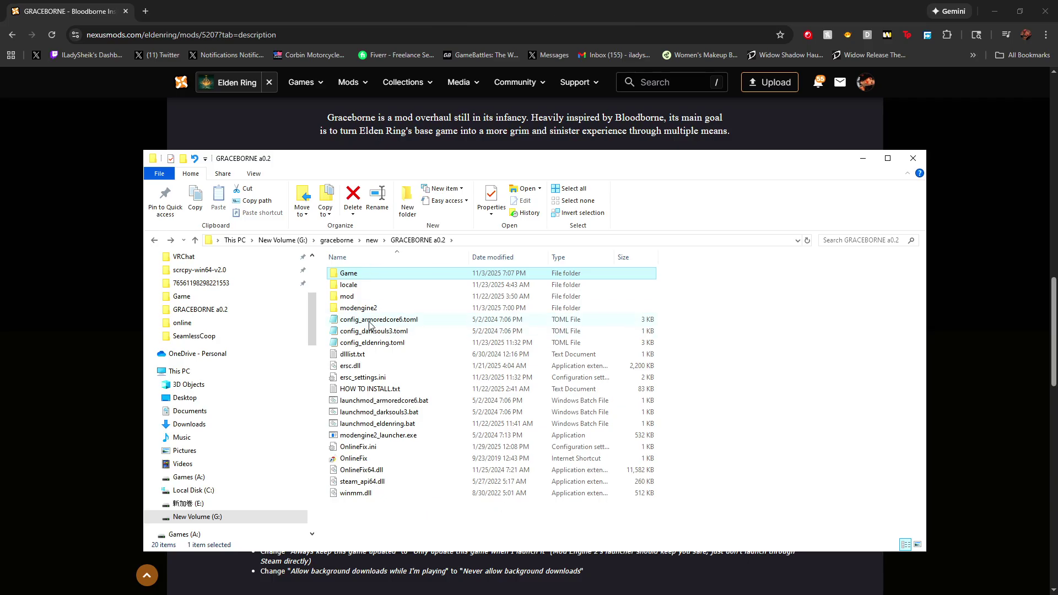
double_click(361, 278)
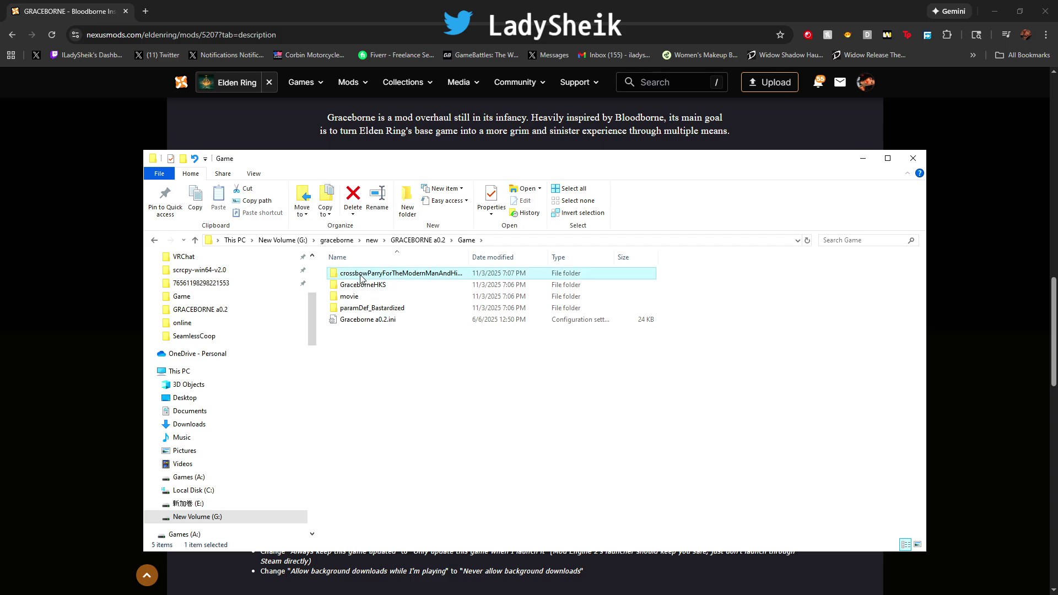
left_click(154, 240)
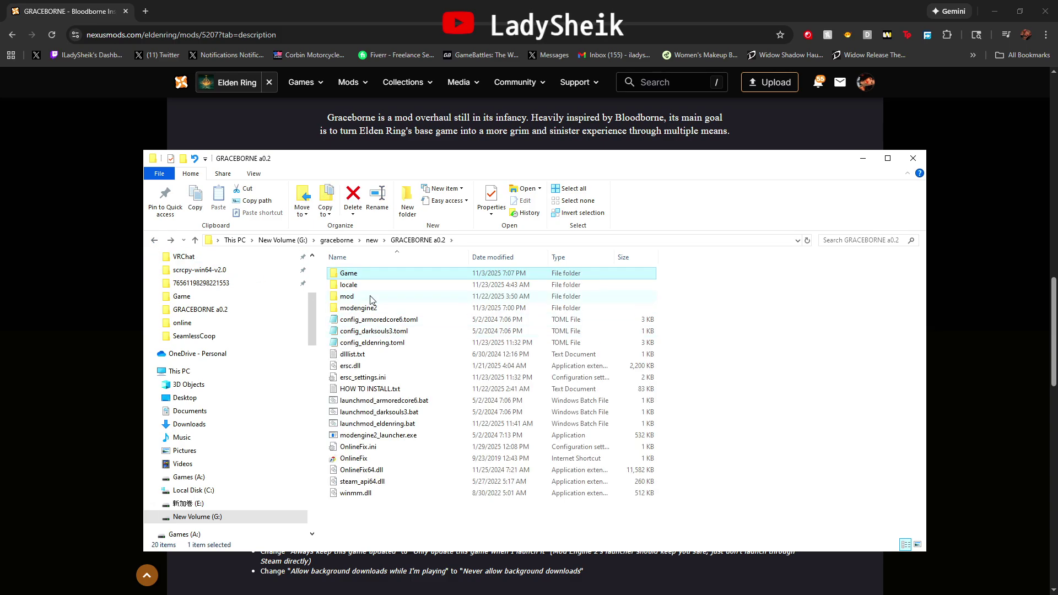
double_click(350, 277)
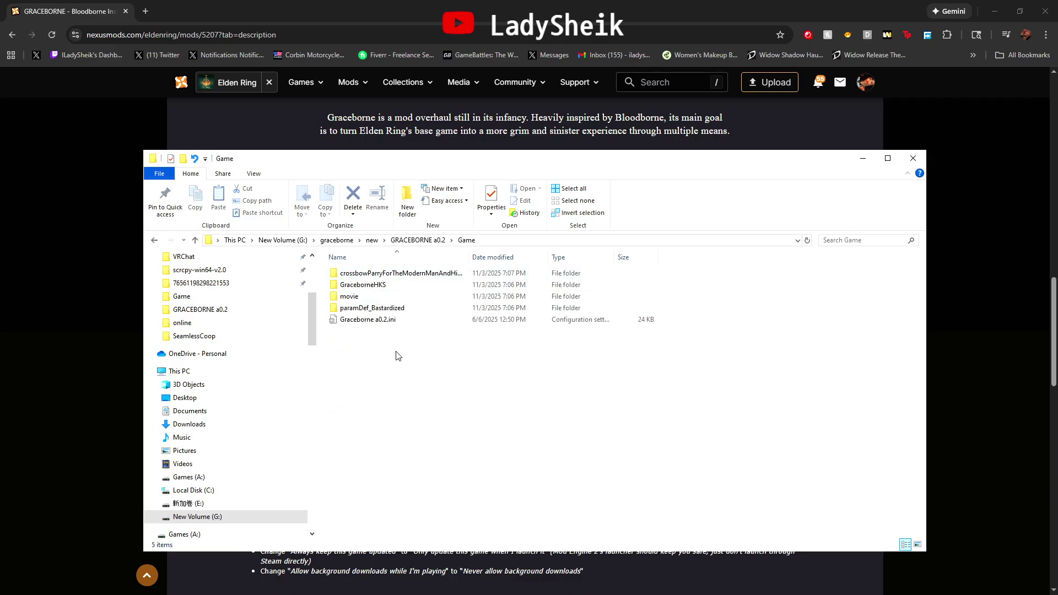
left_click(155, 240)
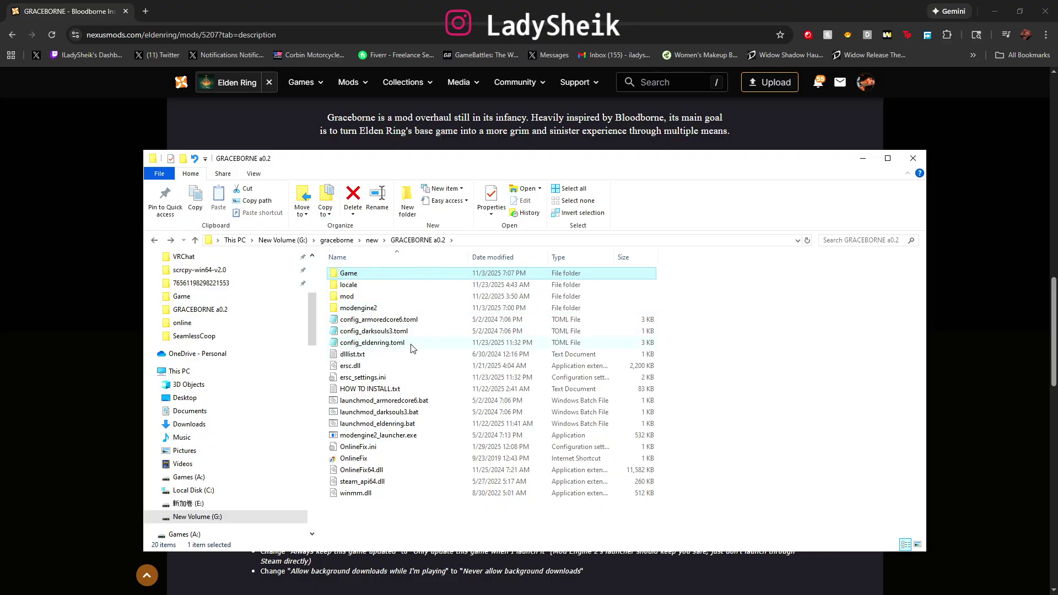
Step: Open config_eldenring.toml in Notepad and minimize the Explorer window
left_click(393, 344)
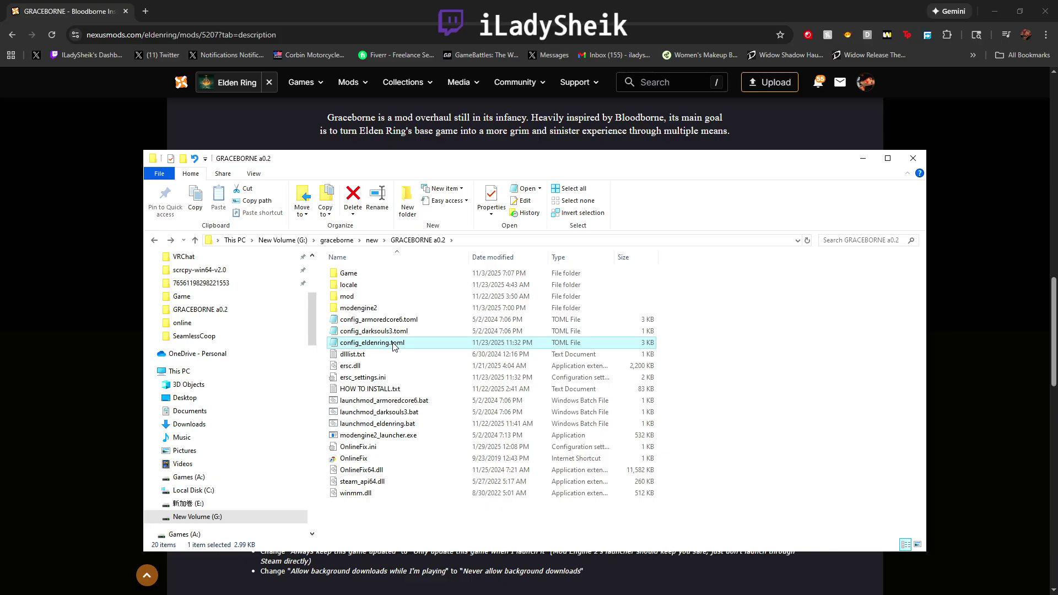
double_click(395, 345)
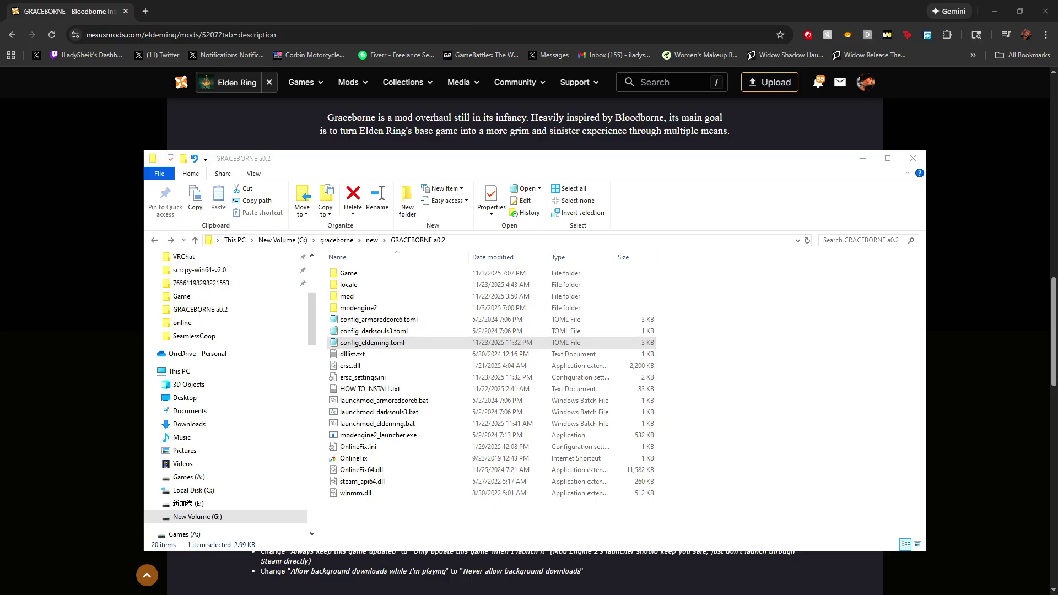
left_click(864, 159)
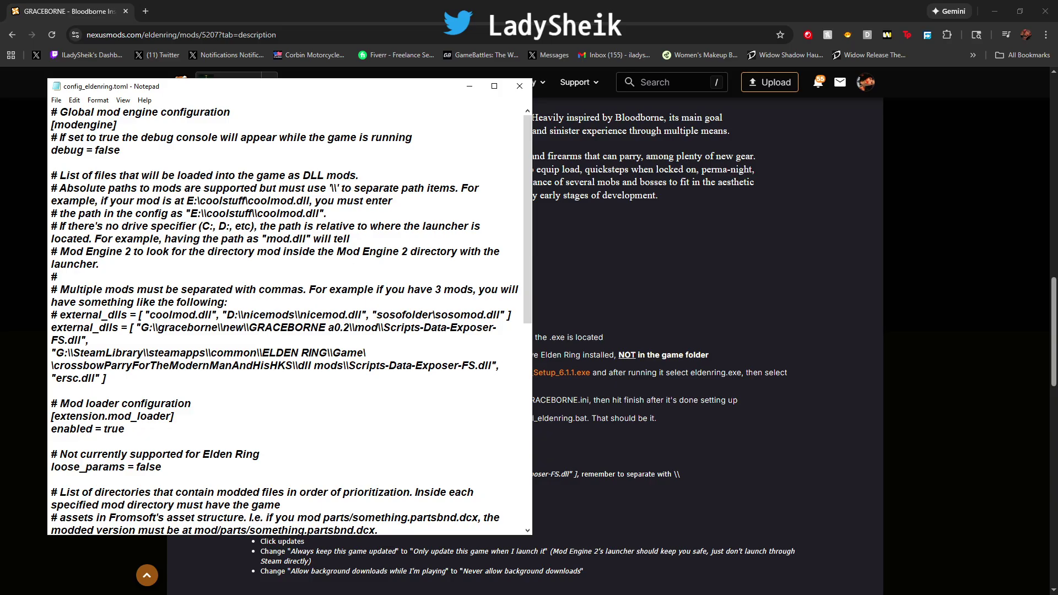
Step: Move the folder window aside, then browse ELDEN RING's local files from the Steam library
key("alt+Tab")
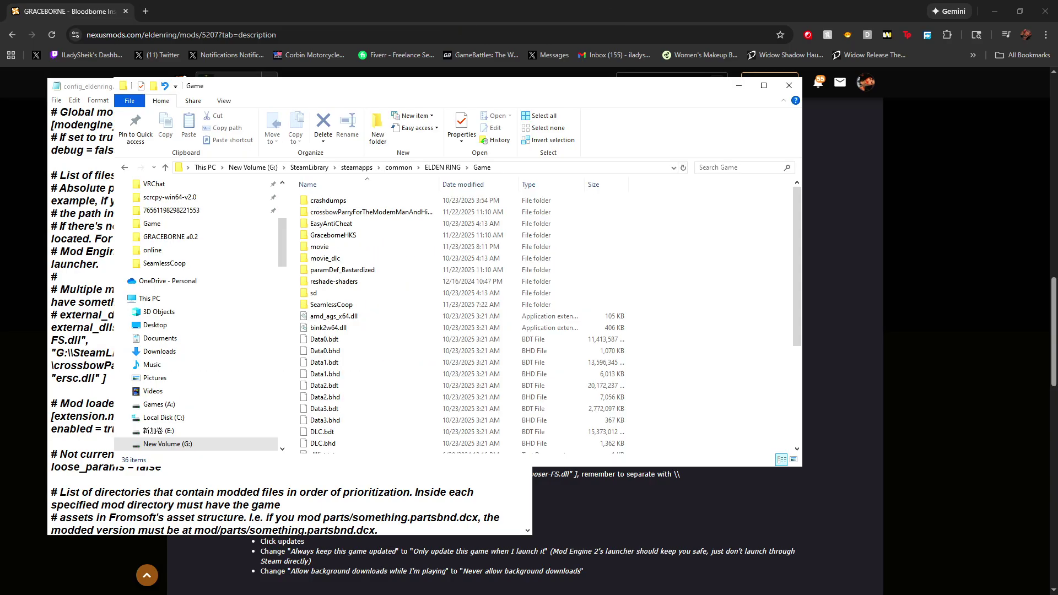
left_click_drag(496, 90, 682, 128)
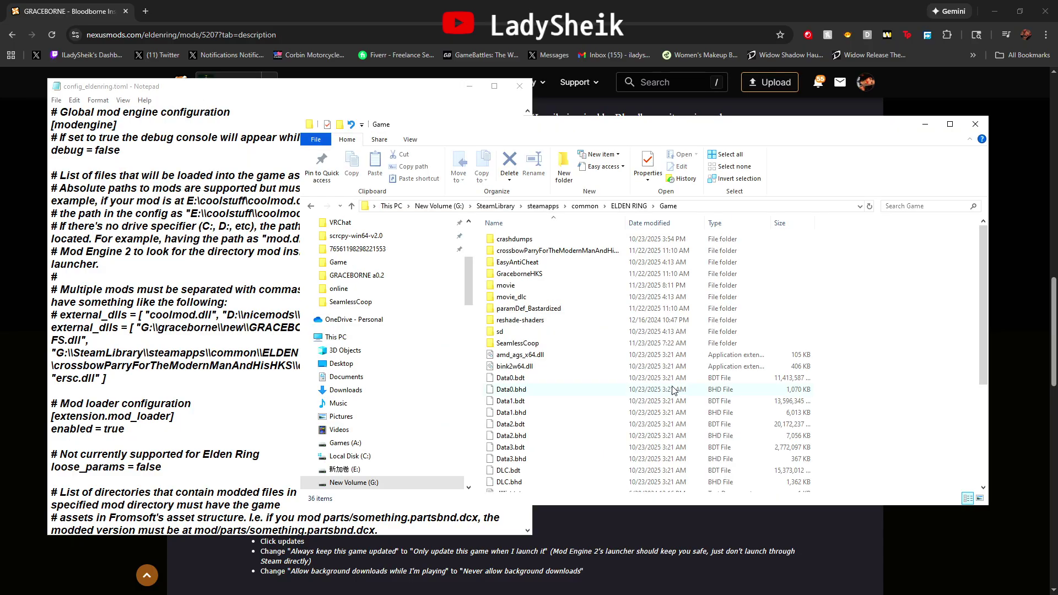
key("alt+Tab")
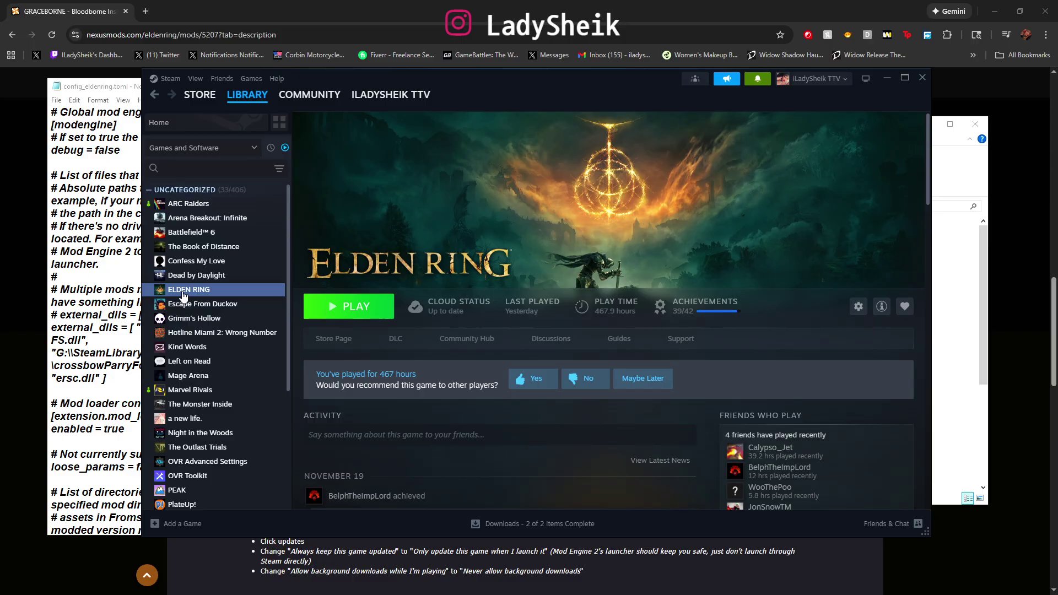
right_click(183, 296)
mouse_move(219, 361)
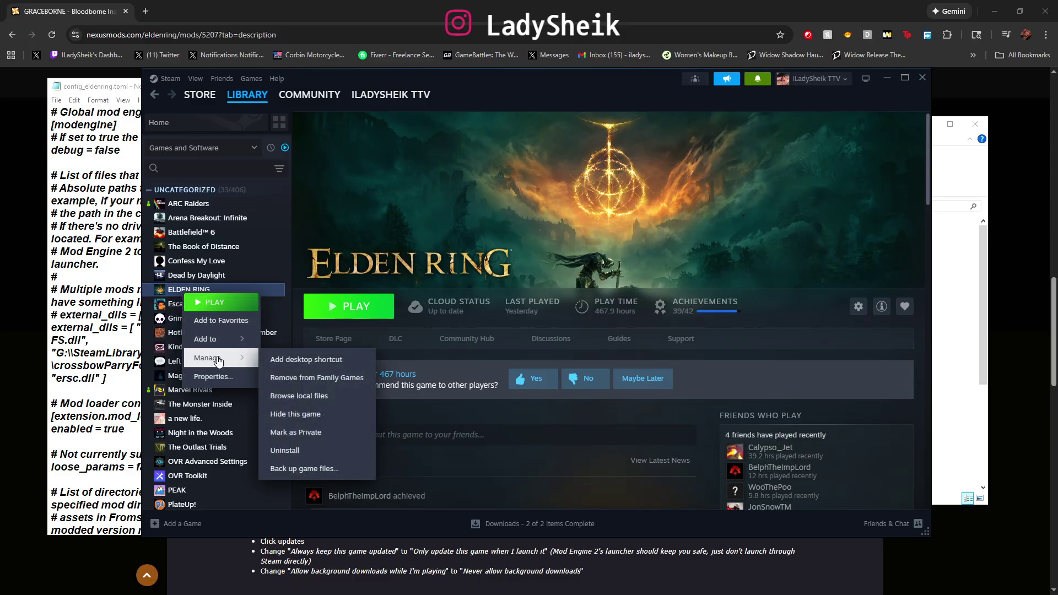
left_click(887, 91)
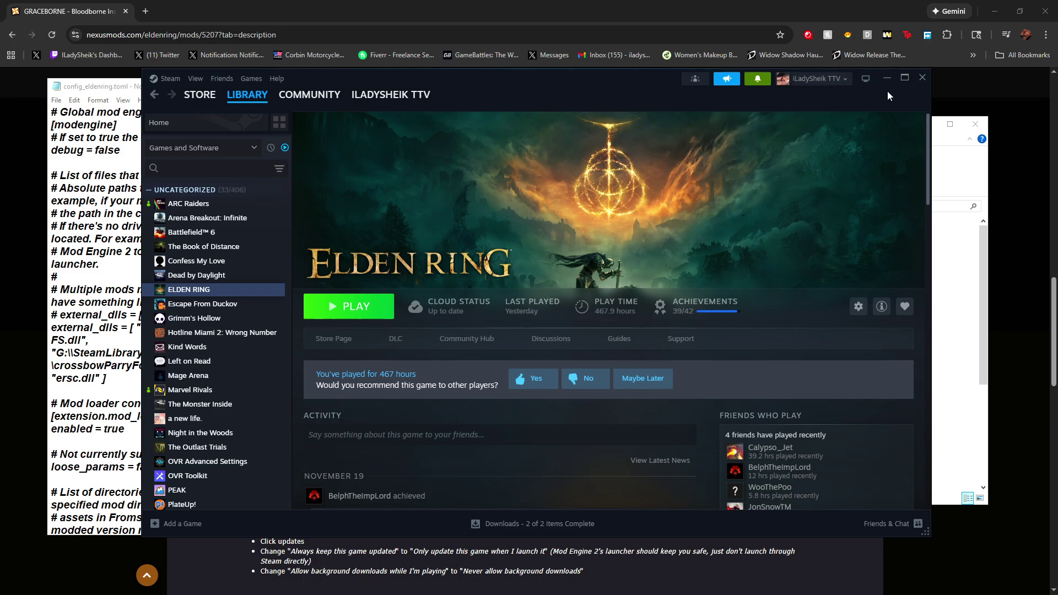
left_click(886, 83)
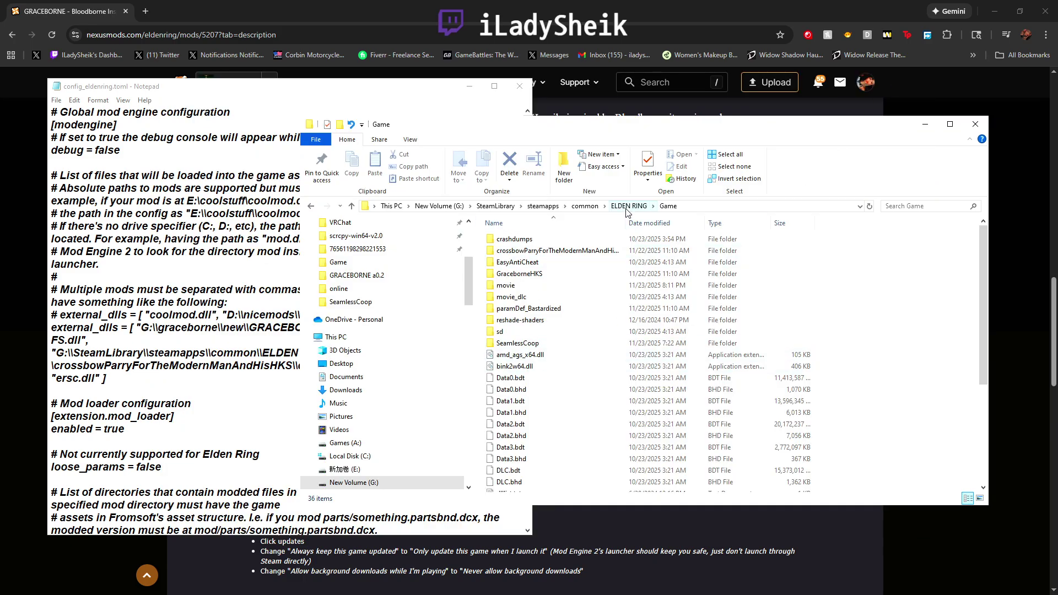
Step: Enter the Game folder and locate the crossbowParryForTheModernManAndHisHKS mod folder
double_click(512, 253)
left_click(532, 252)
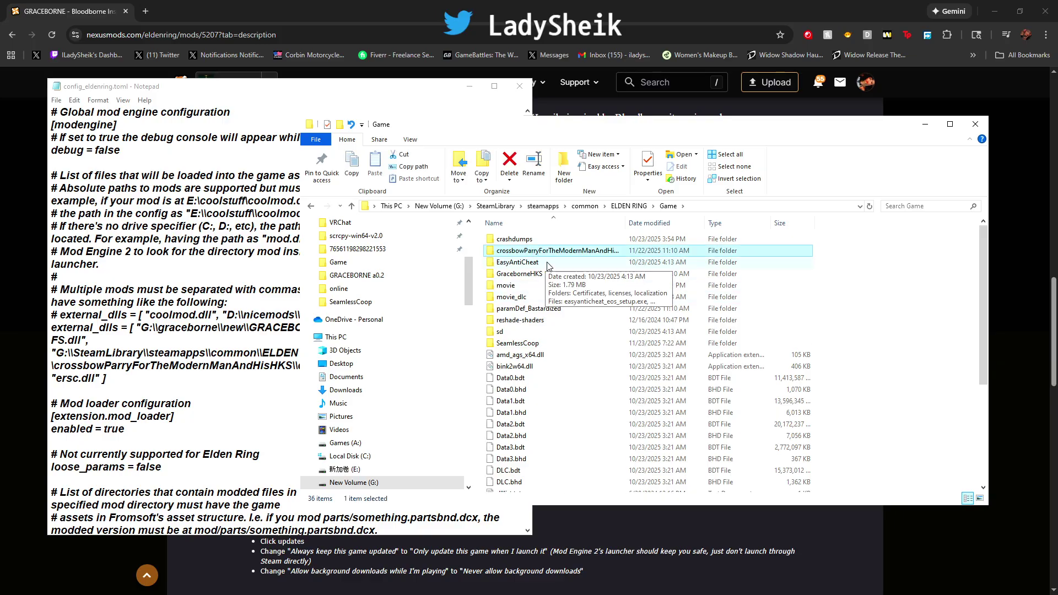
scroll(586, 298, "down", 5)
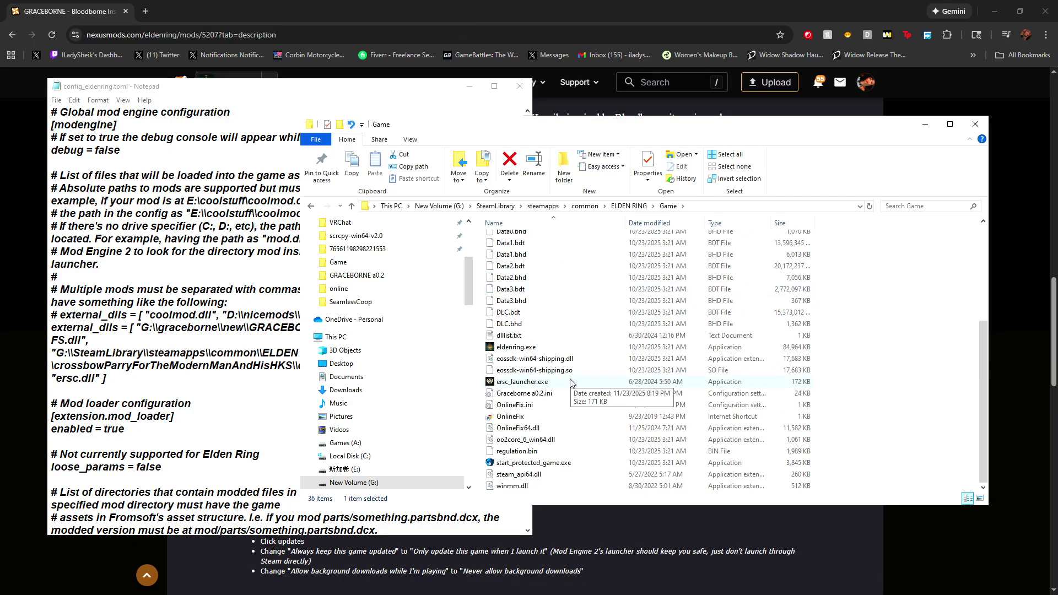
left_click(516, 351)
scroll(524, 359, "up", 5)
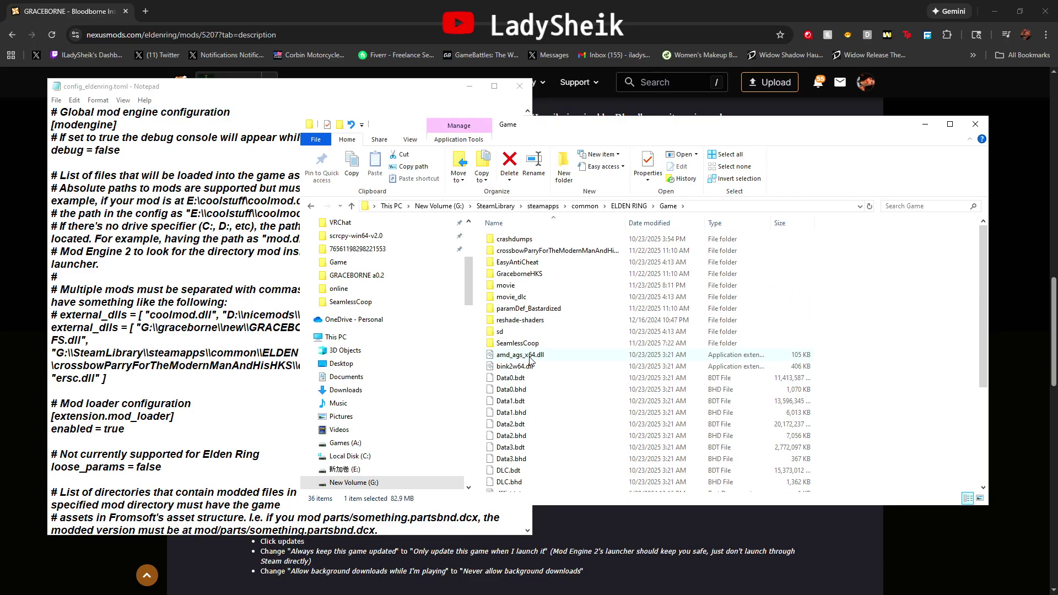
left_click(535, 254)
Step: Open crossbowParryForTheModernManAndHisHKS > dll mods and copy its address as text
double_click(535, 255)
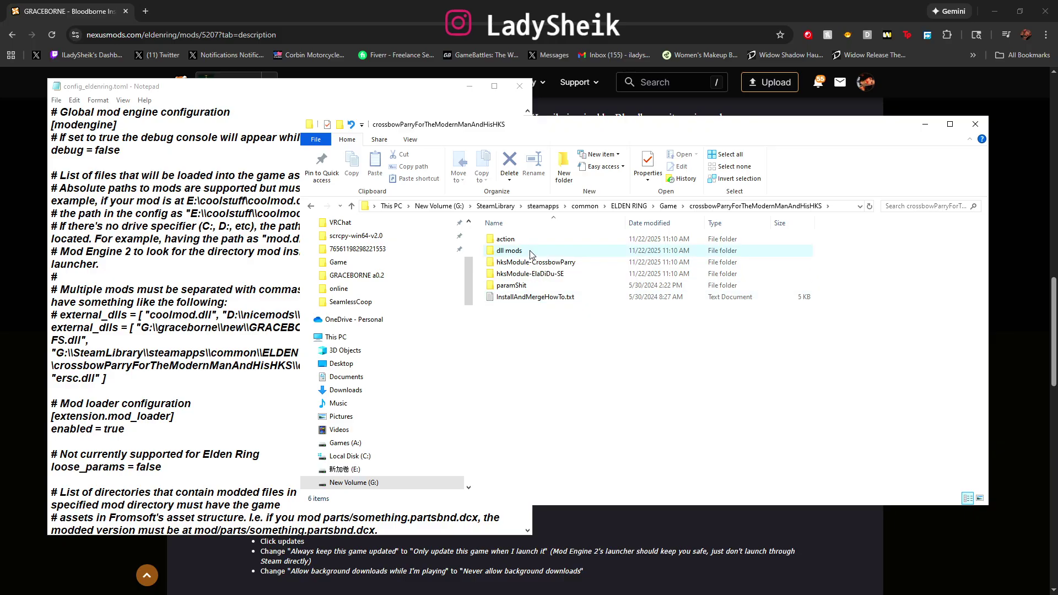
left_click(532, 253)
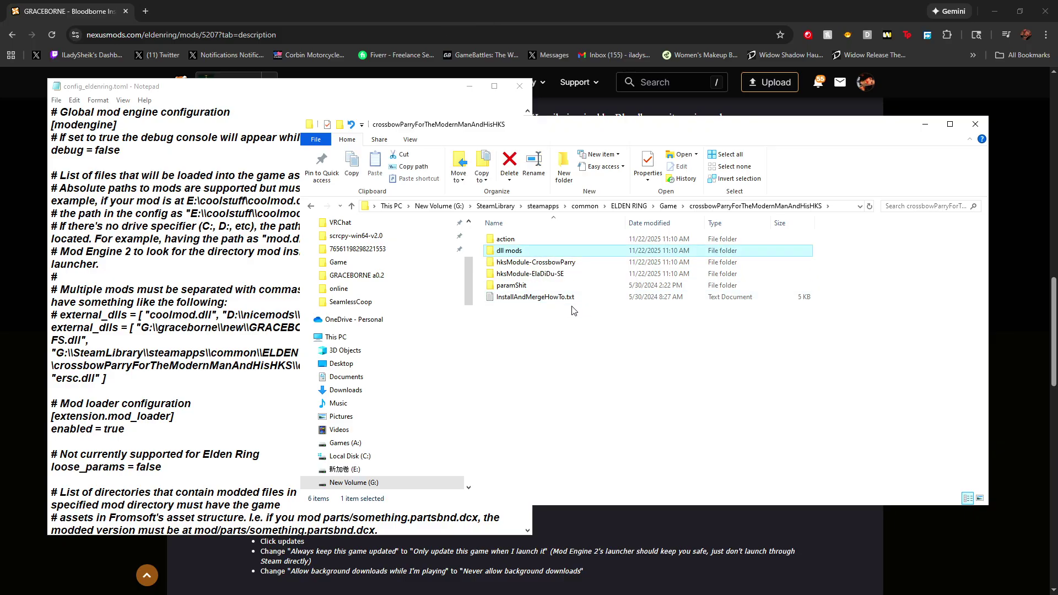
double_click(536, 253)
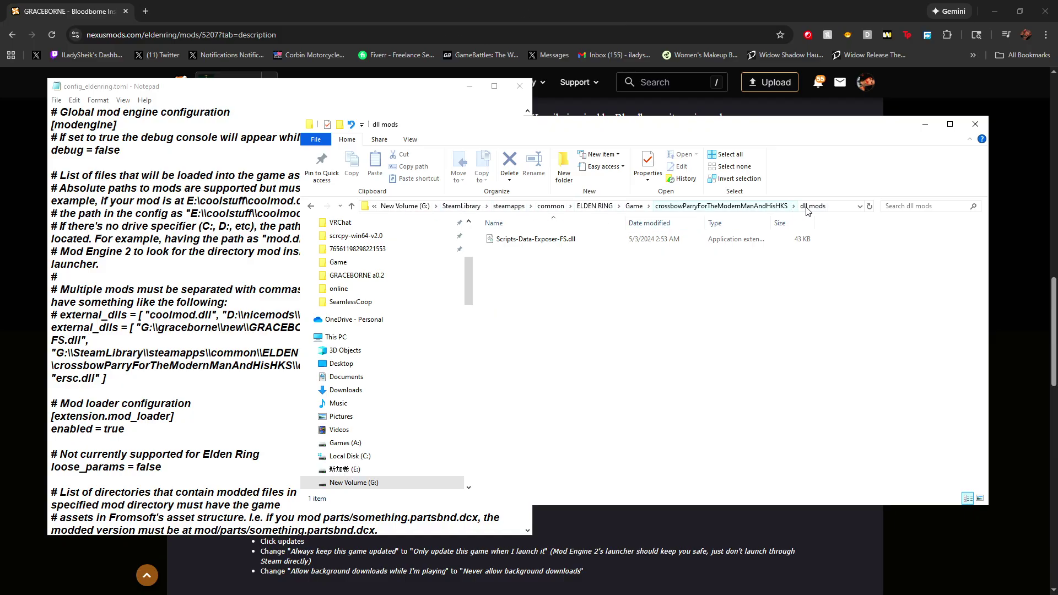
right_click(838, 212)
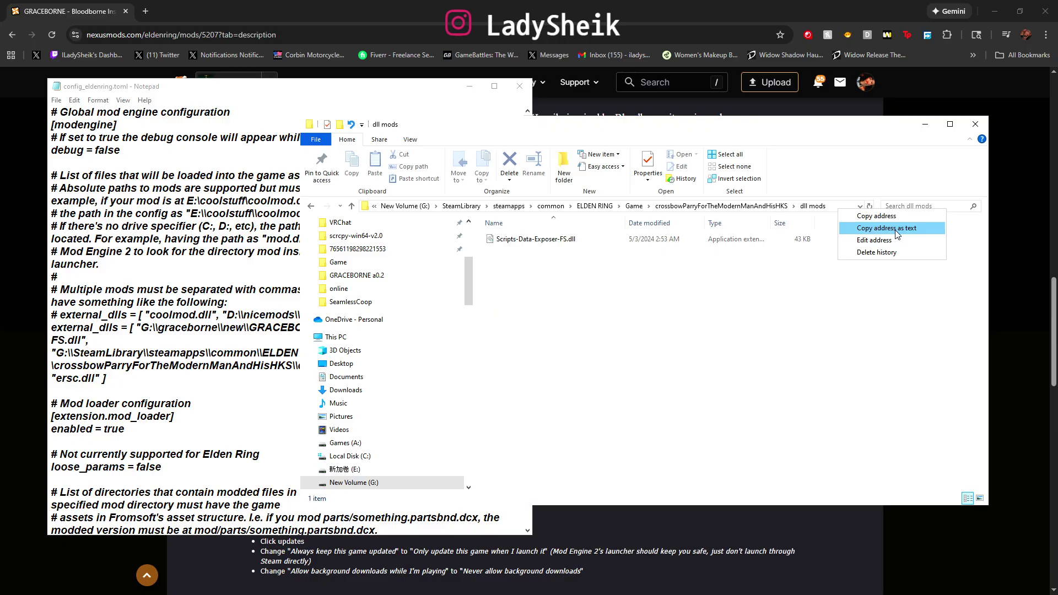
left_click(930, 234)
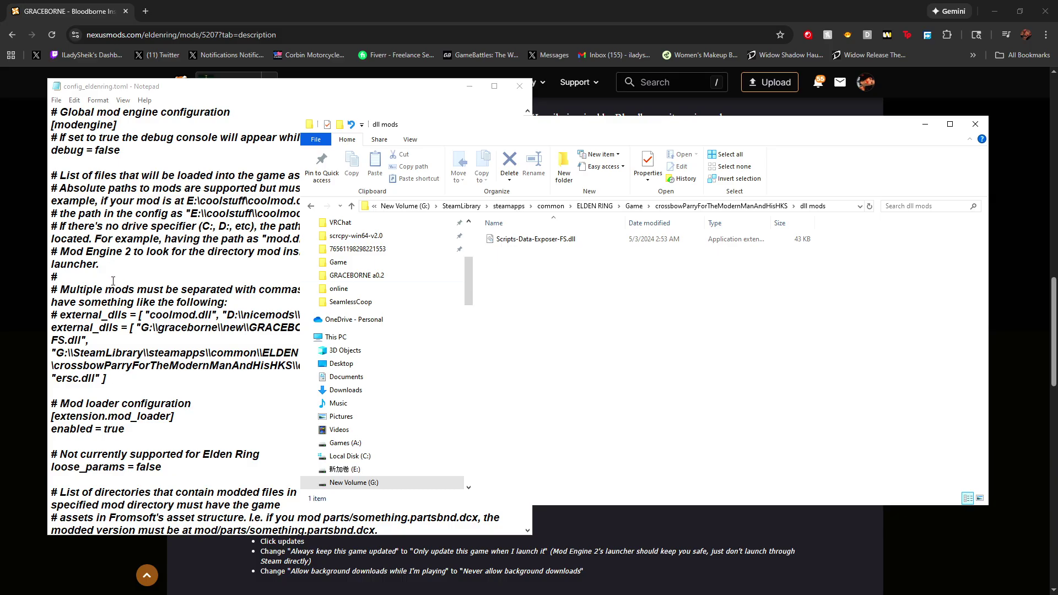
Step: Delete the old crossbow and ersc.dll entries from external_dlls
left_click(159, 281)
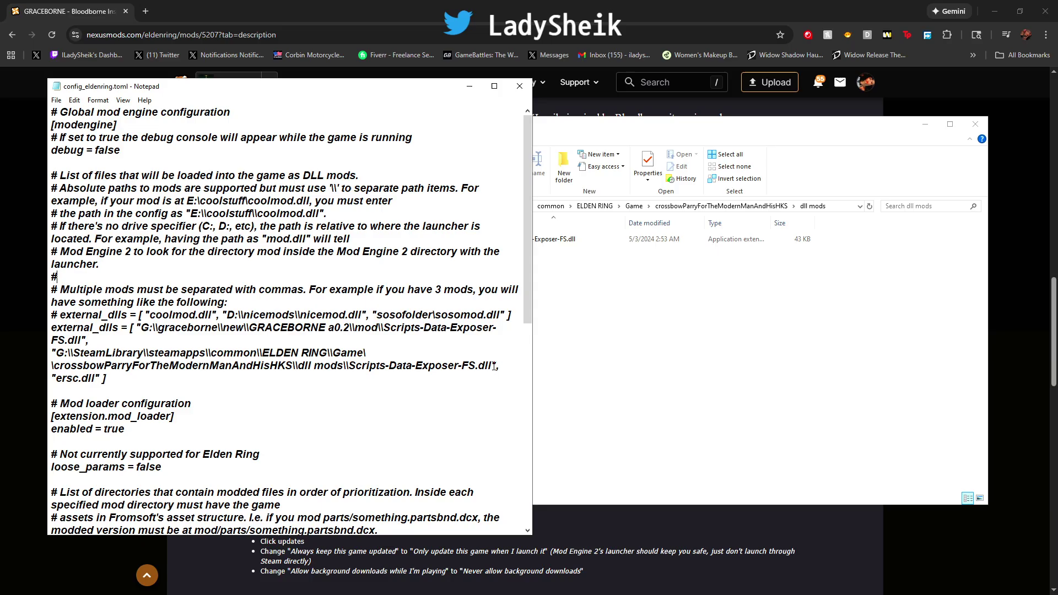
left_click_drag(498, 367, 50, 357)
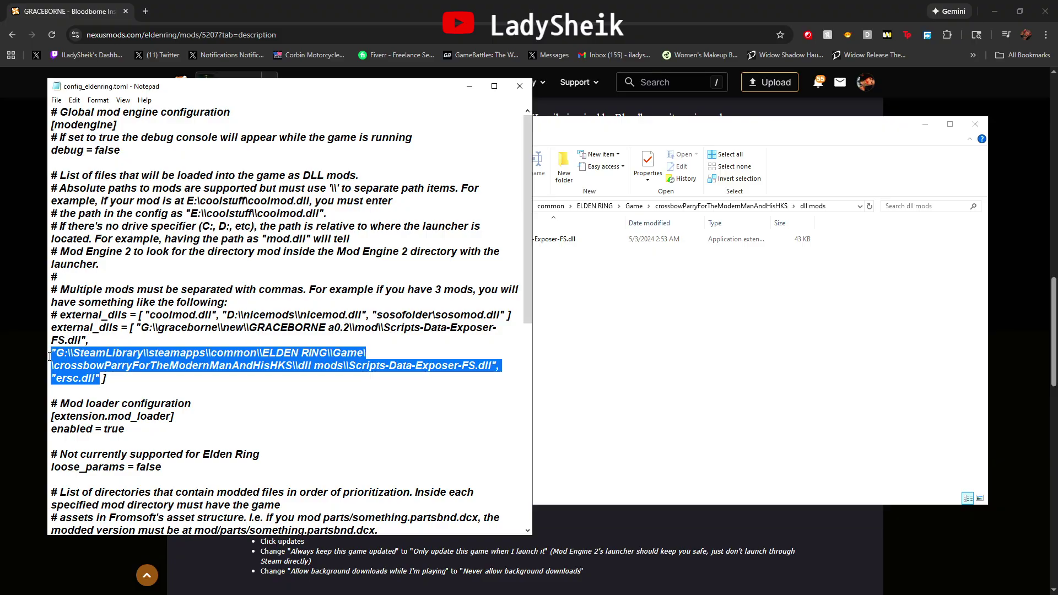
key("BackSpace")
key("BackSpace")
key("BackSpace")
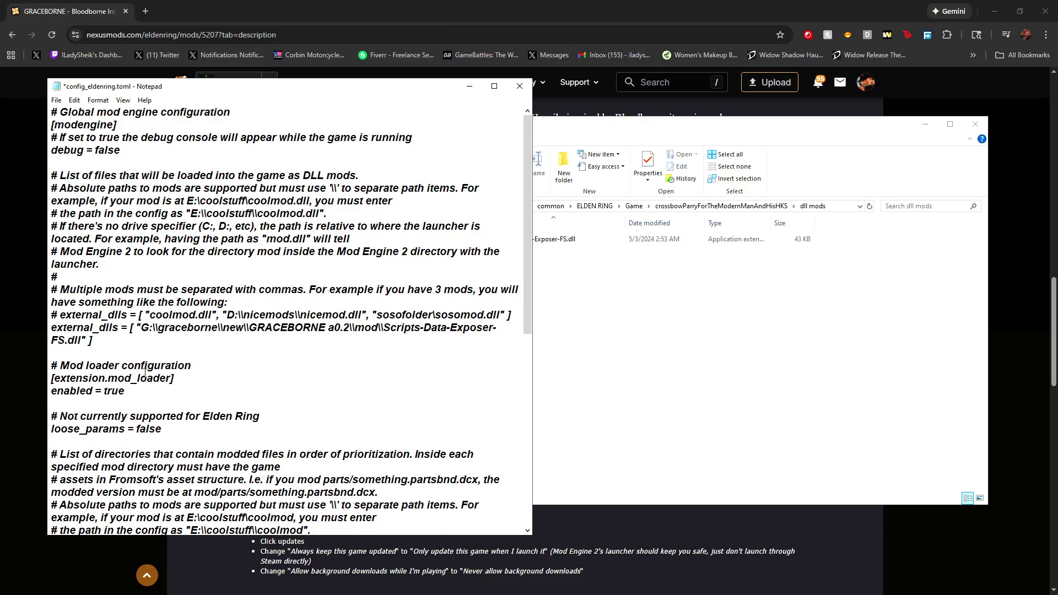
Step: Add a comma after the GRACEBORNE entry and paste the dll mods folder path
left_click_drag(141, 330, 327, 341)
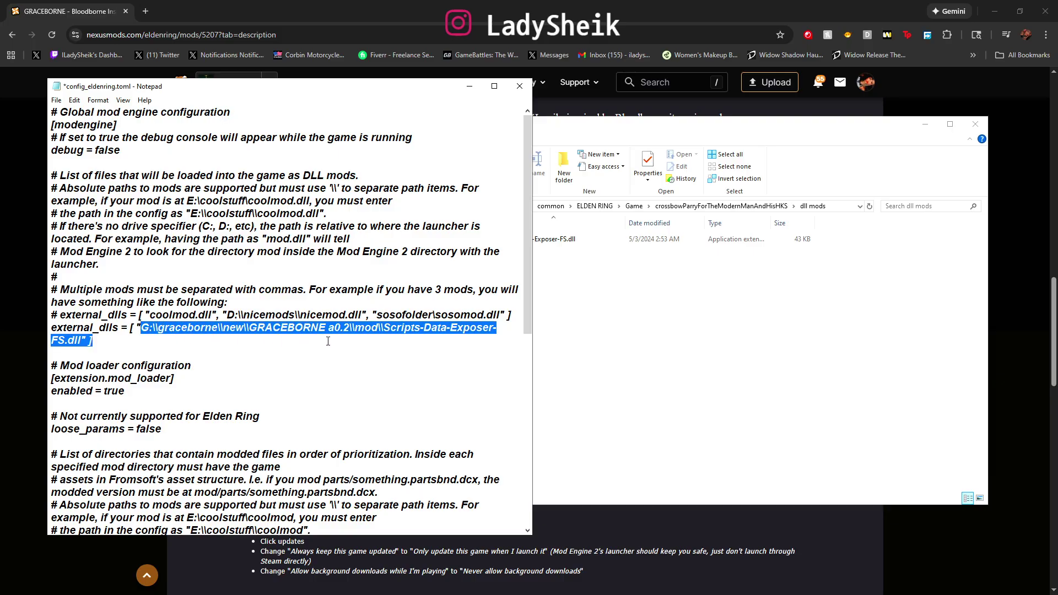
left_click(274, 327)
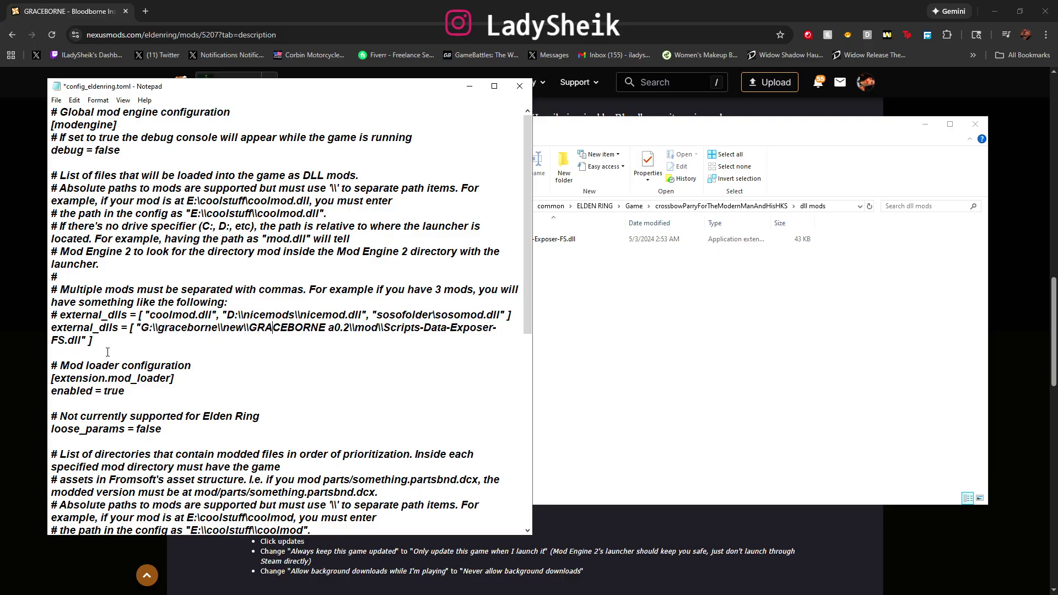
left_click(86, 342)
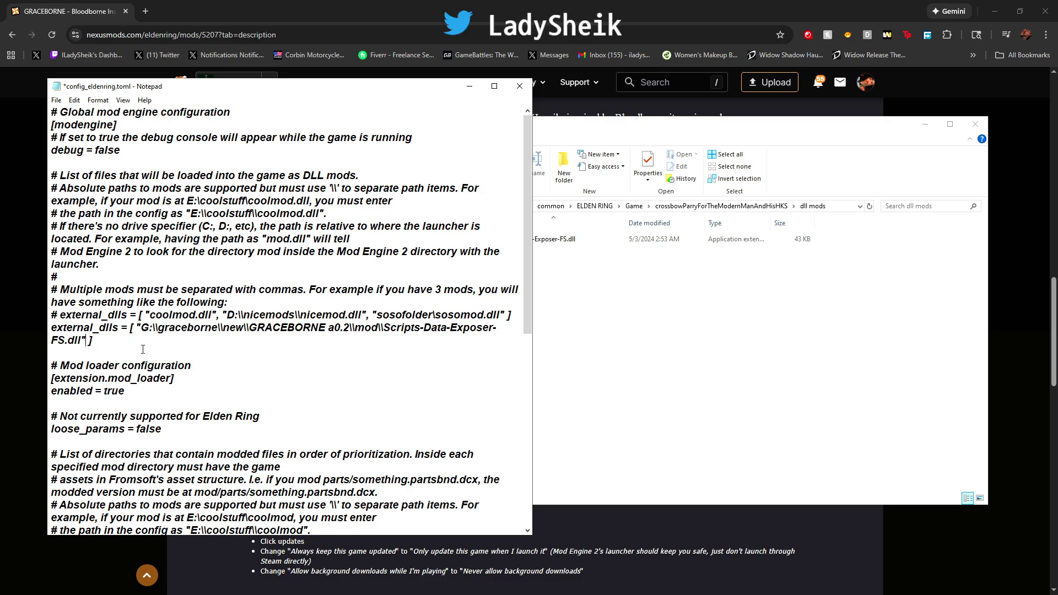
type(",")
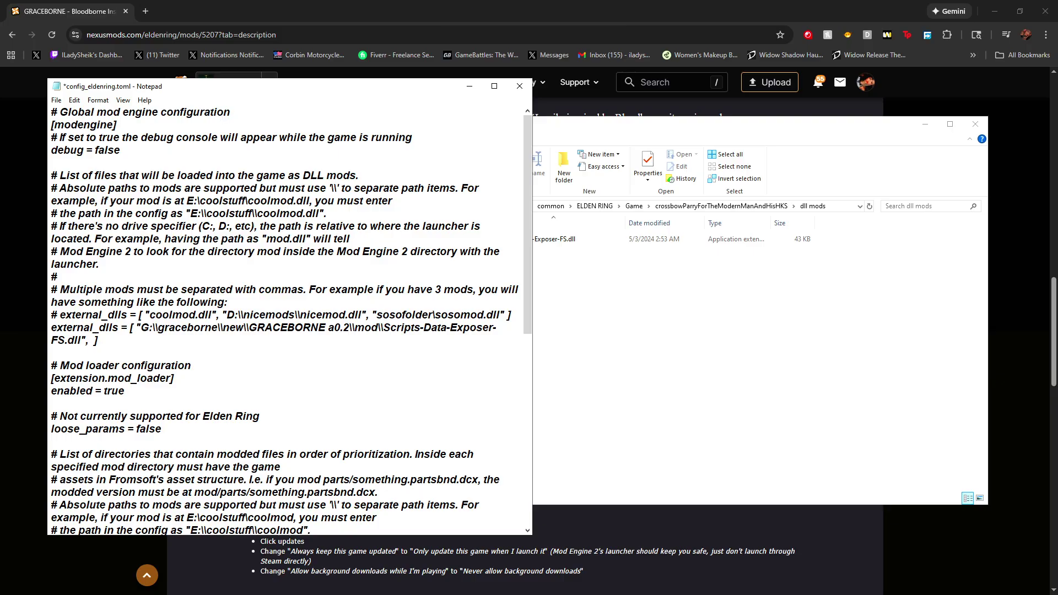
key("ctrl+v")
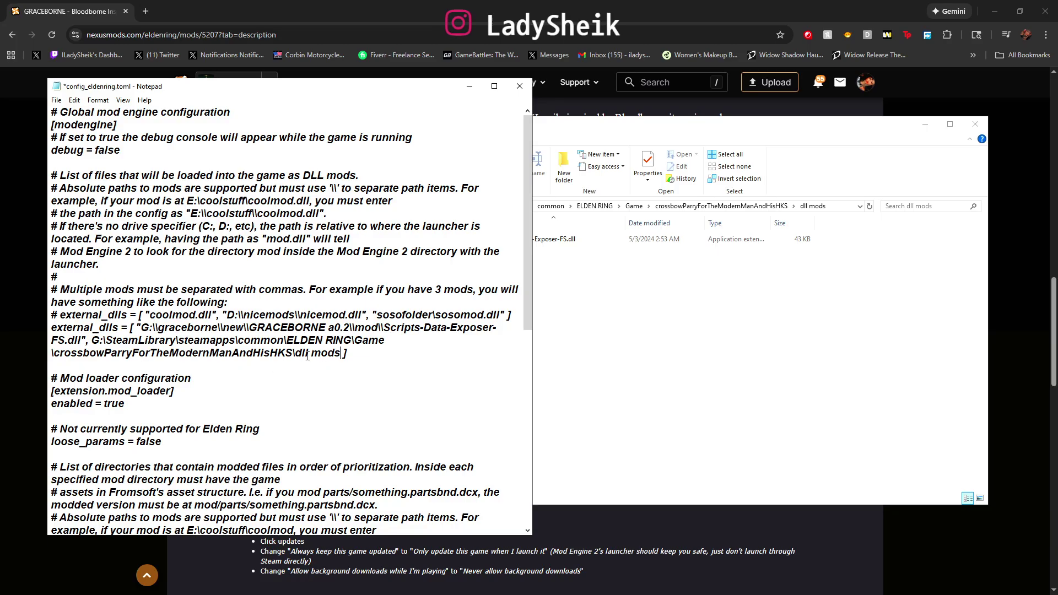
Step: Copy the Scripts-Data-Exposer-FS.dll file name from the GRACEBORNE entry and paste it after dll mods
left_click_drag(301, 357, 337, 361)
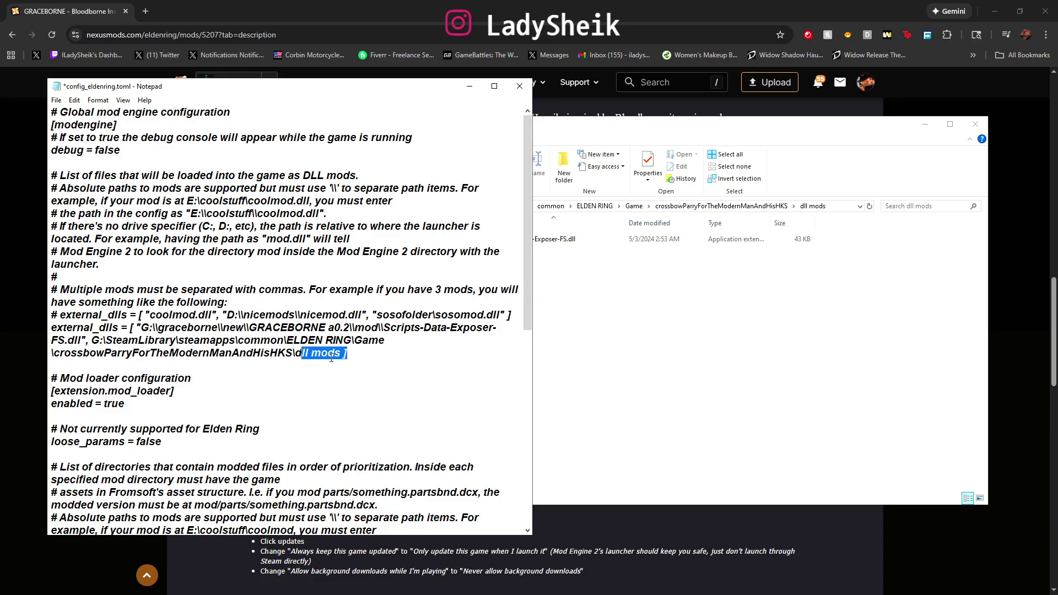
left_click(328, 355)
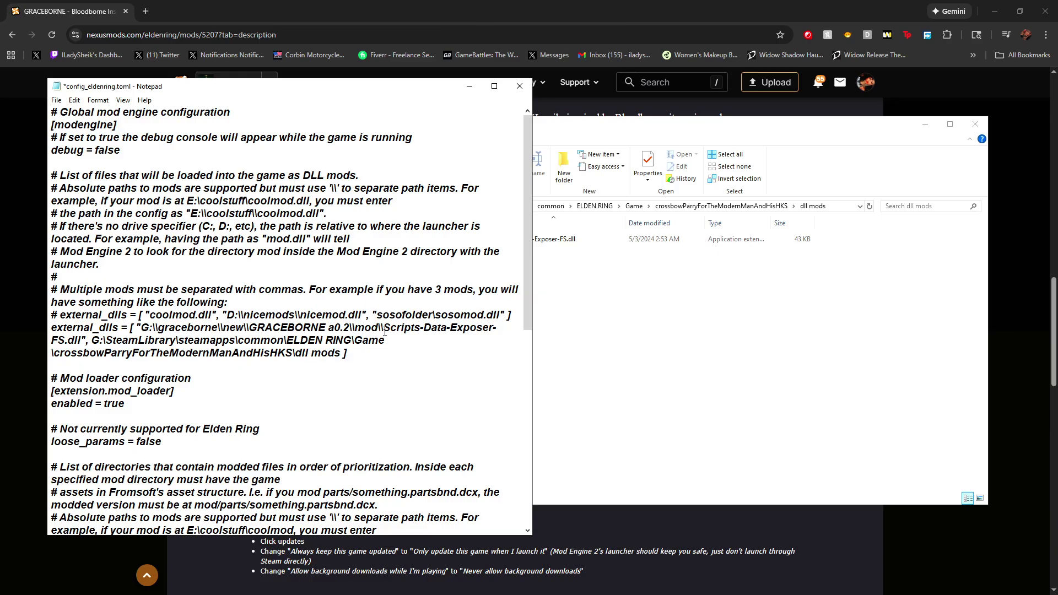
left_click_drag(384, 331, 489, 331)
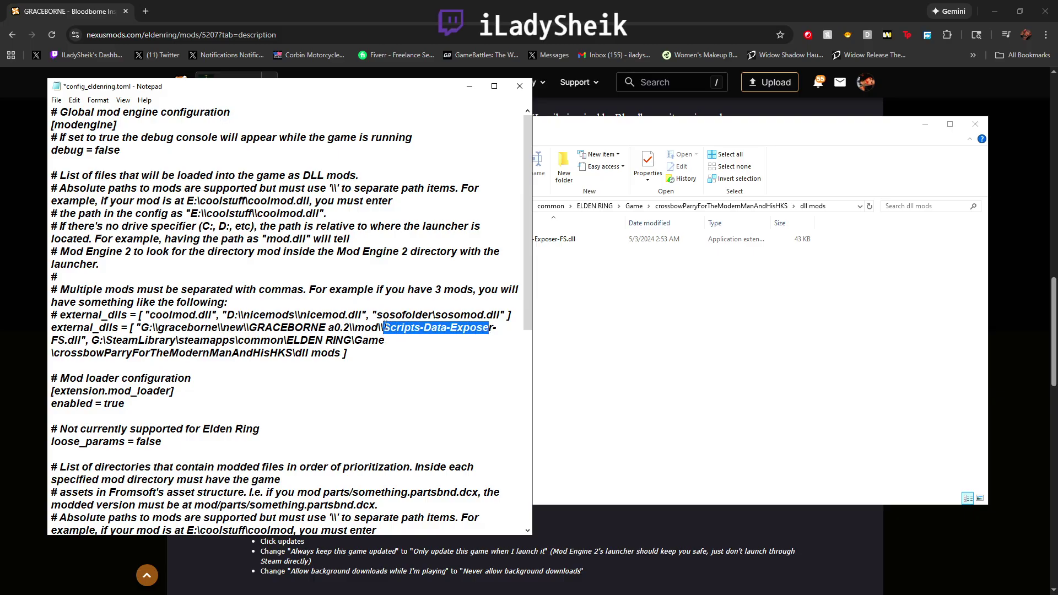
left_click_drag(378, 329, 84, 342)
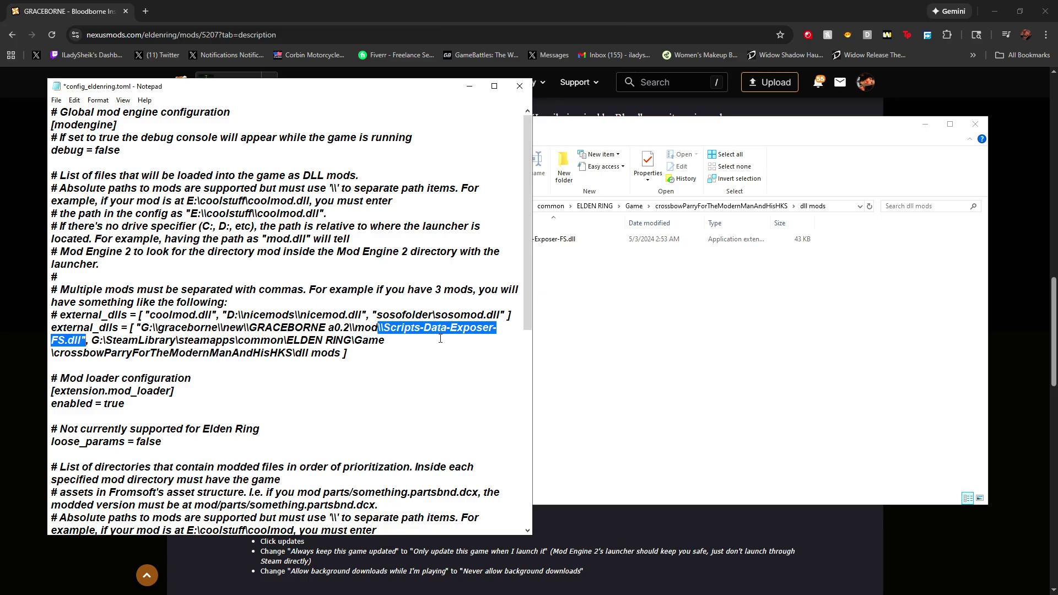
right_click(68, 340)
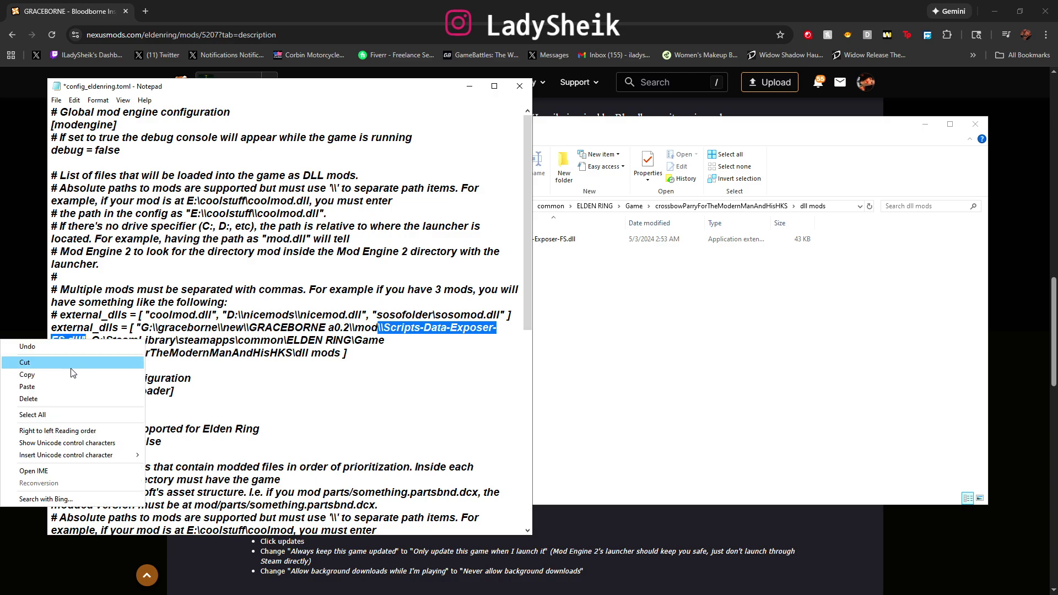
left_click(73, 370)
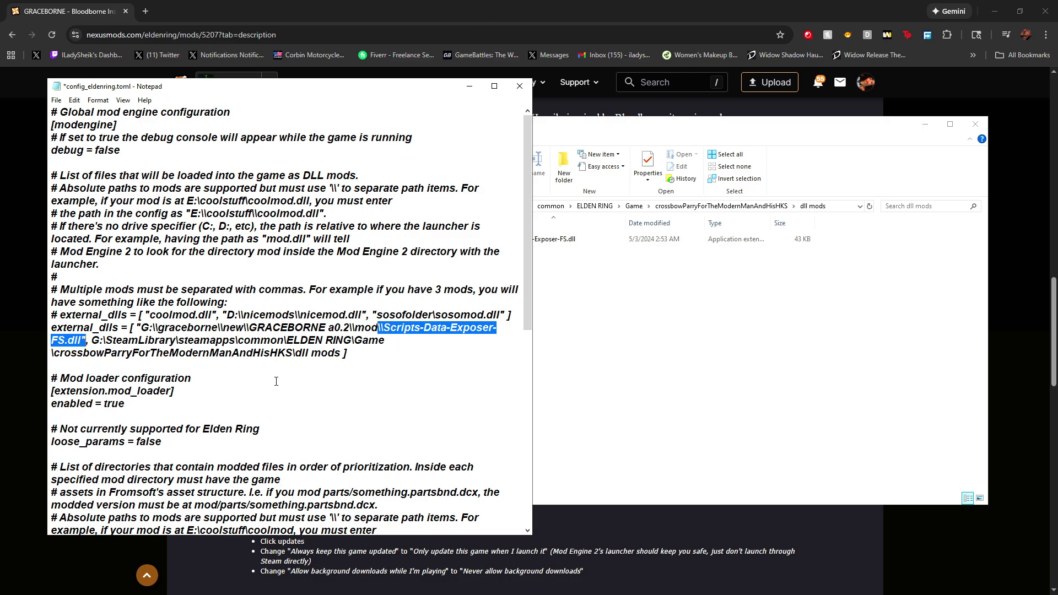
left_click(340, 353)
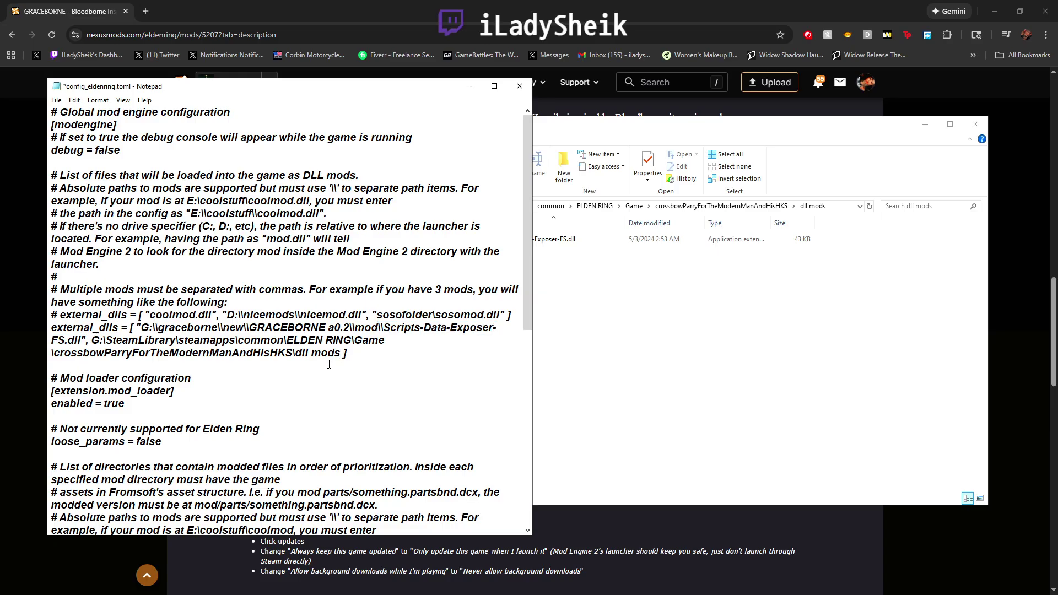
key("ctrl+v")
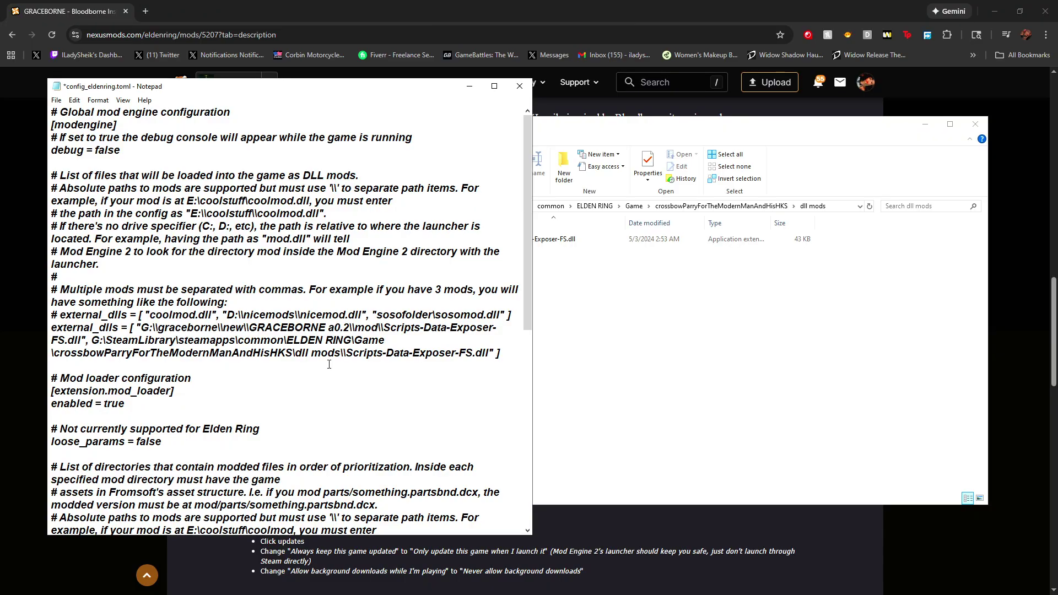
Step: Copy a backslash and double the separators after G:, SteamLibrary and steamapps
left_click_drag(343, 353, 340, 353)
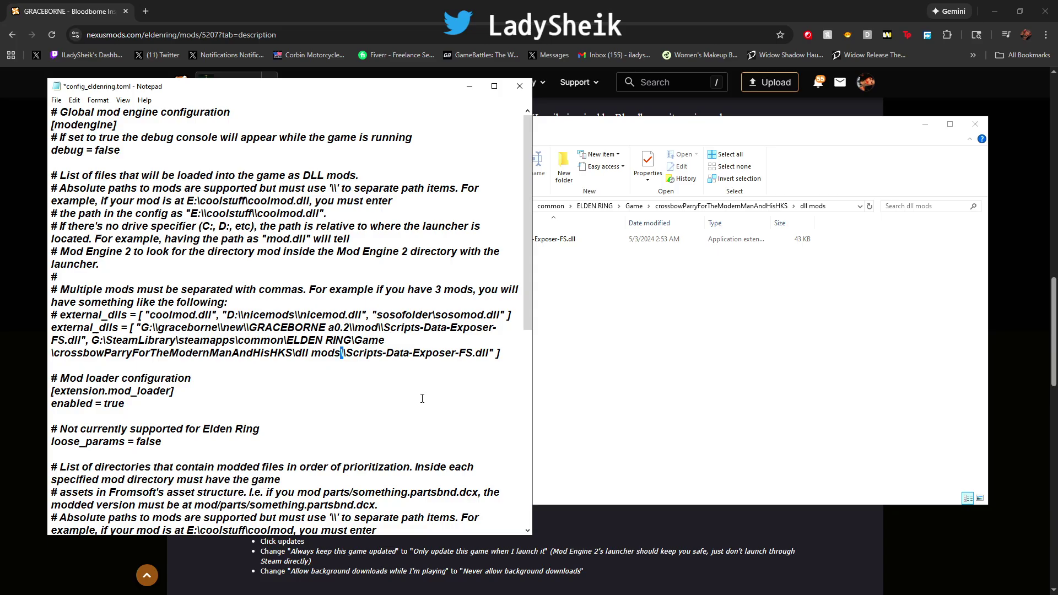
left_click(255, 360)
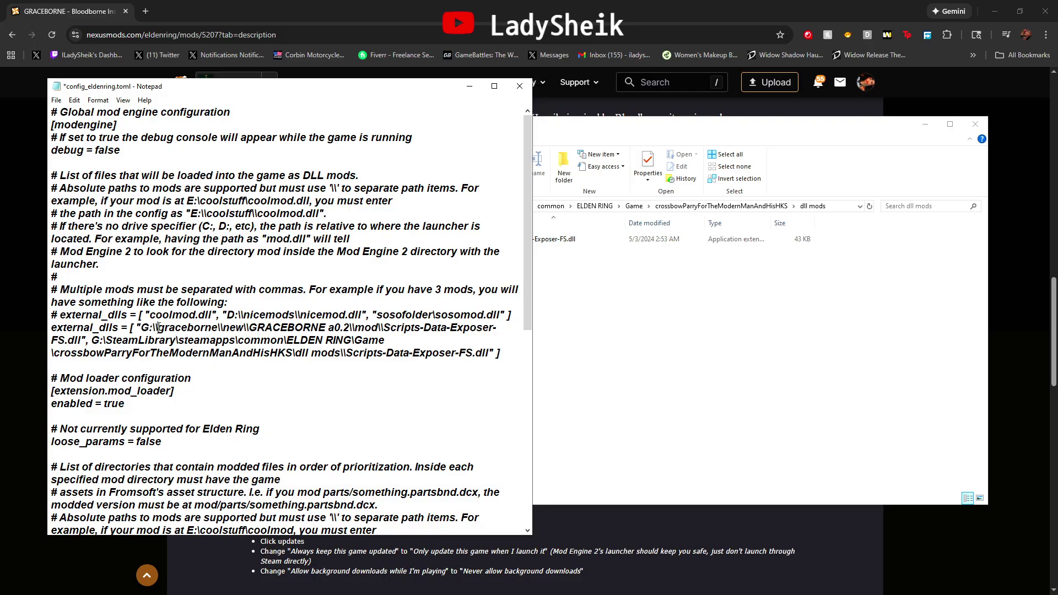
left_click_drag(158, 327, 153, 327)
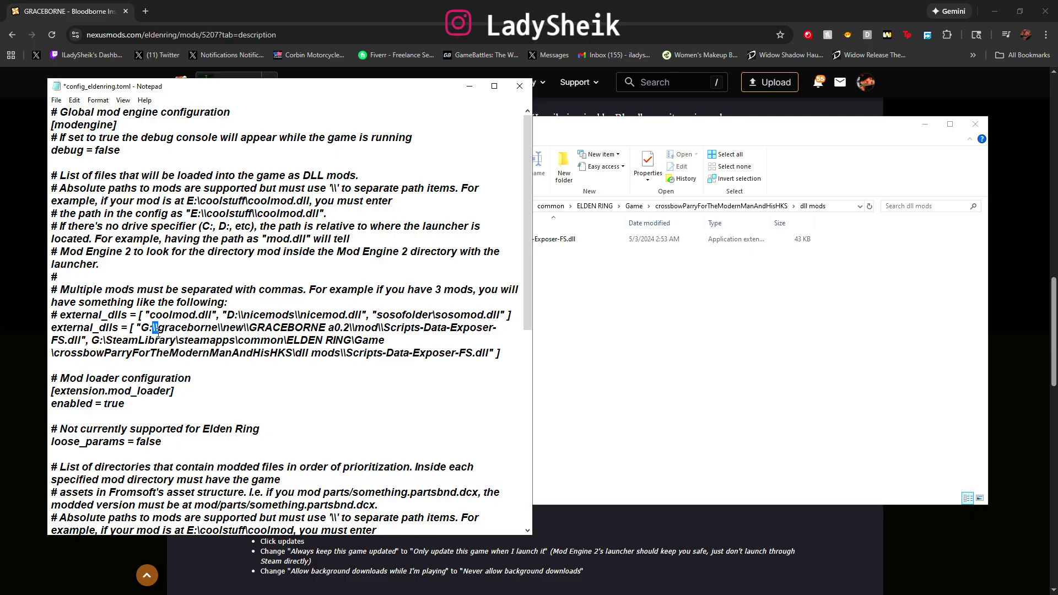
left_click(105, 340)
key("ctrl+v")
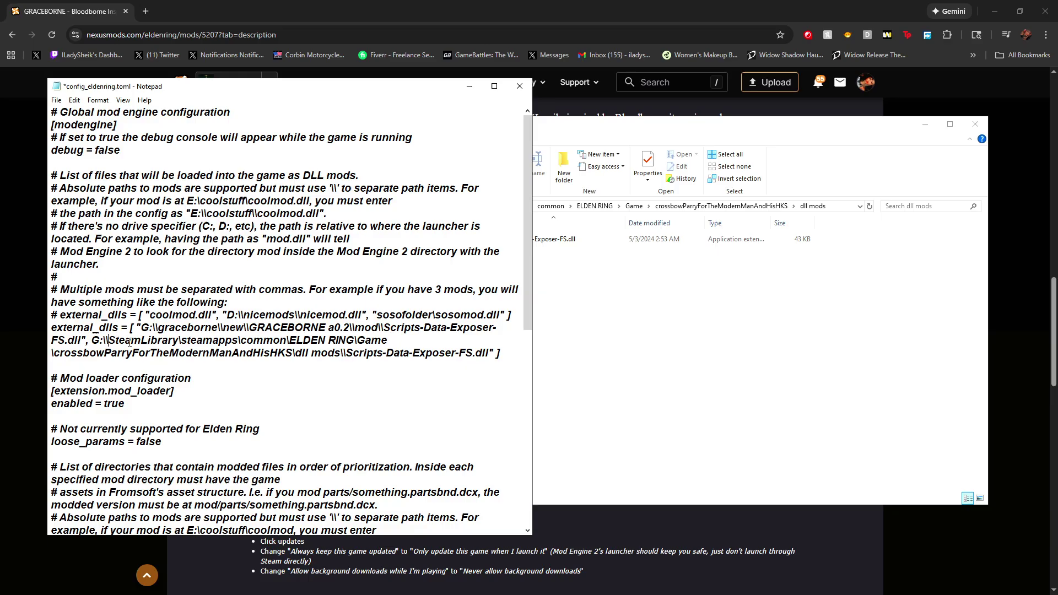
left_click(179, 340)
key("ctrl+v")
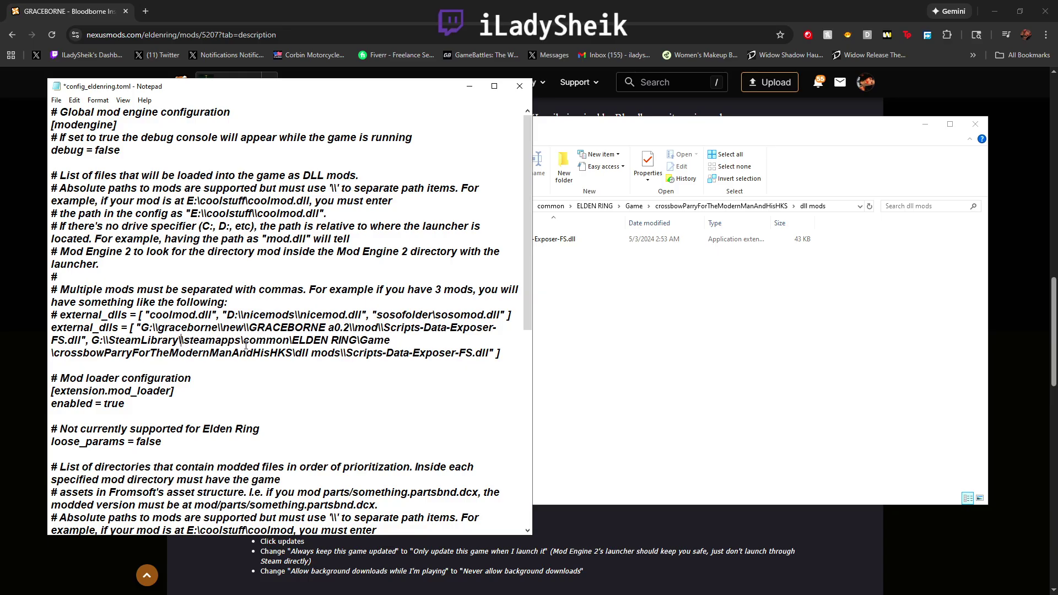
left_click(241, 340)
key("ctrl+v")
Step: Double the backslashes after common, before crossbowParryForTheModernManAndHisHKS and before dll mods
left_click(293, 340)
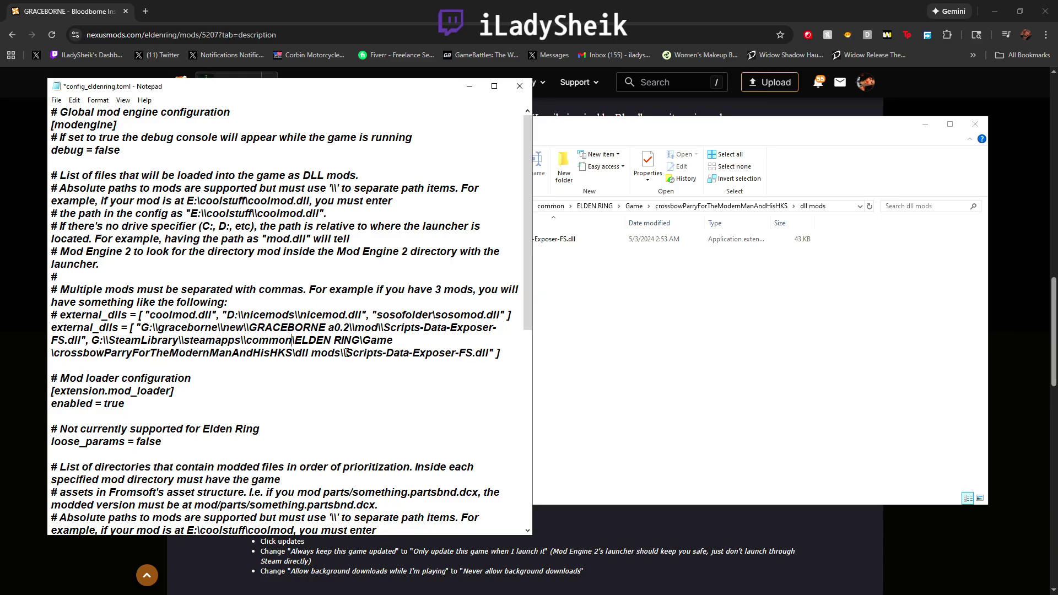
key("ctrl+v")
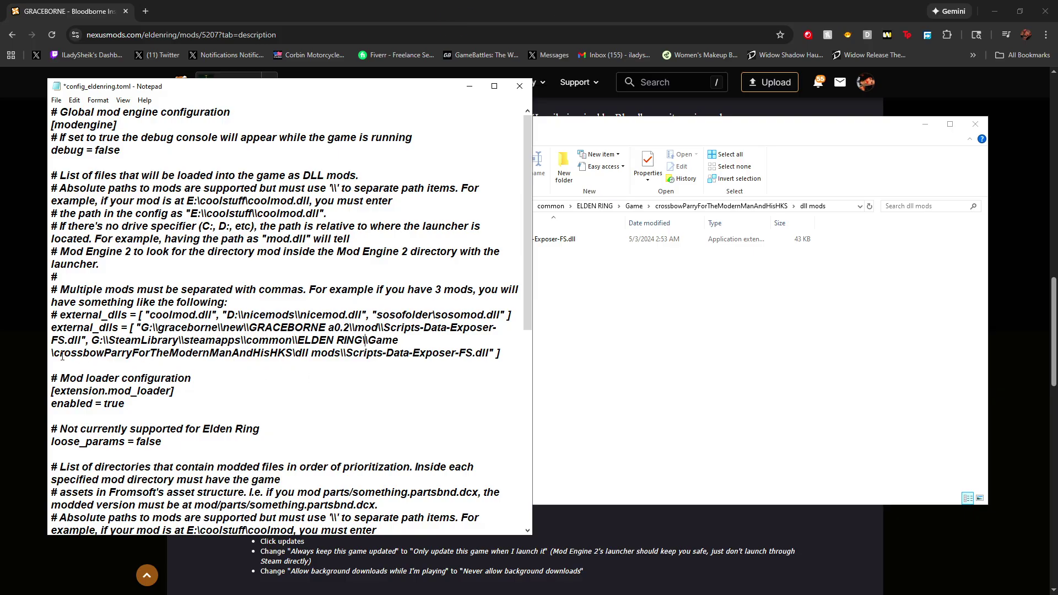
left_click(53, 353)
key("ctrl+v")
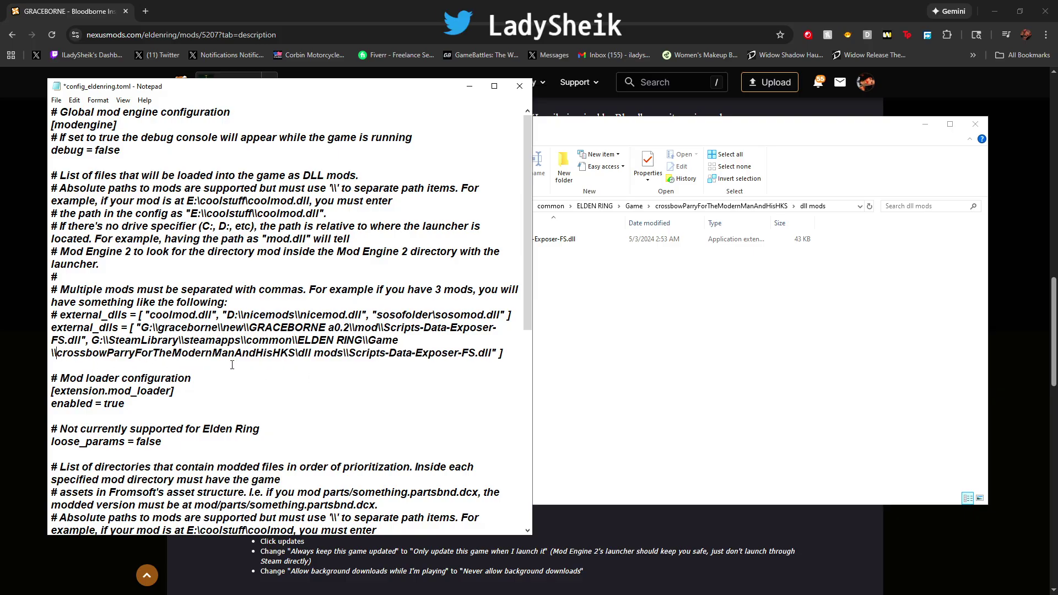
key("ctrl+v")
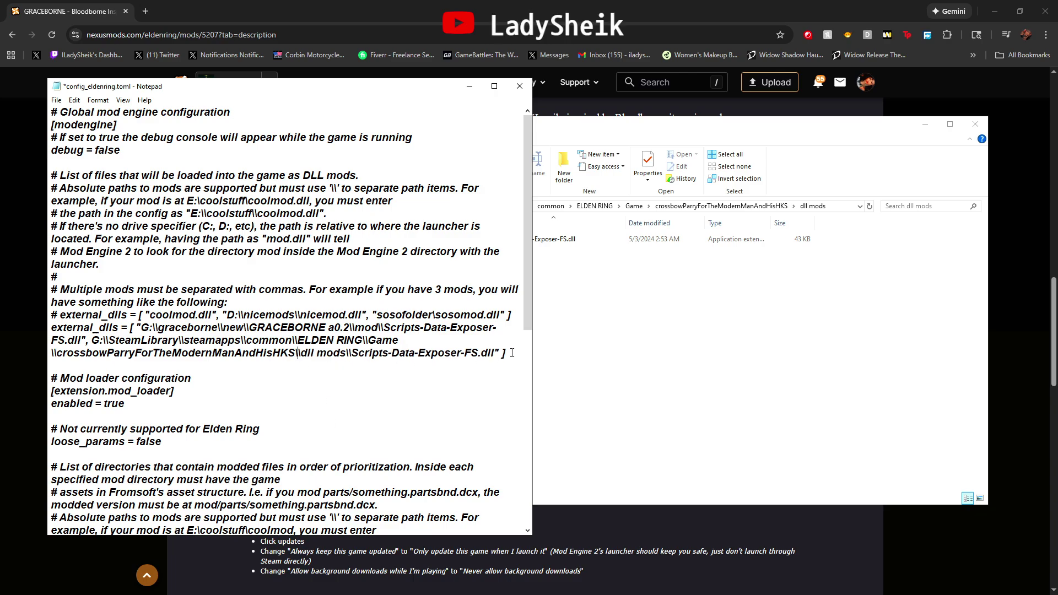
left_click_drag(511, 353, 47, 327)
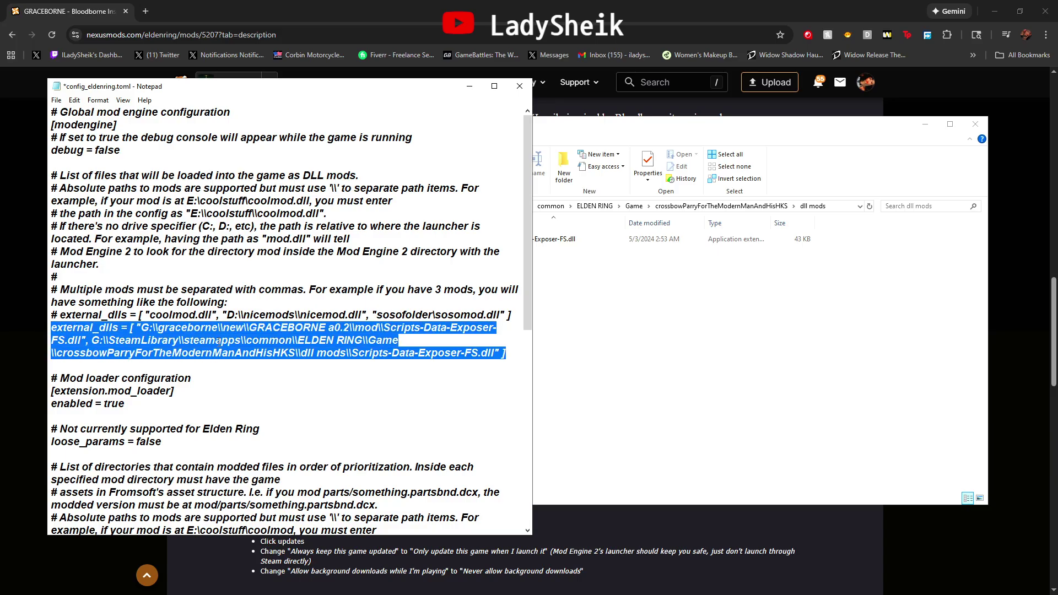
left_click(241, 340)
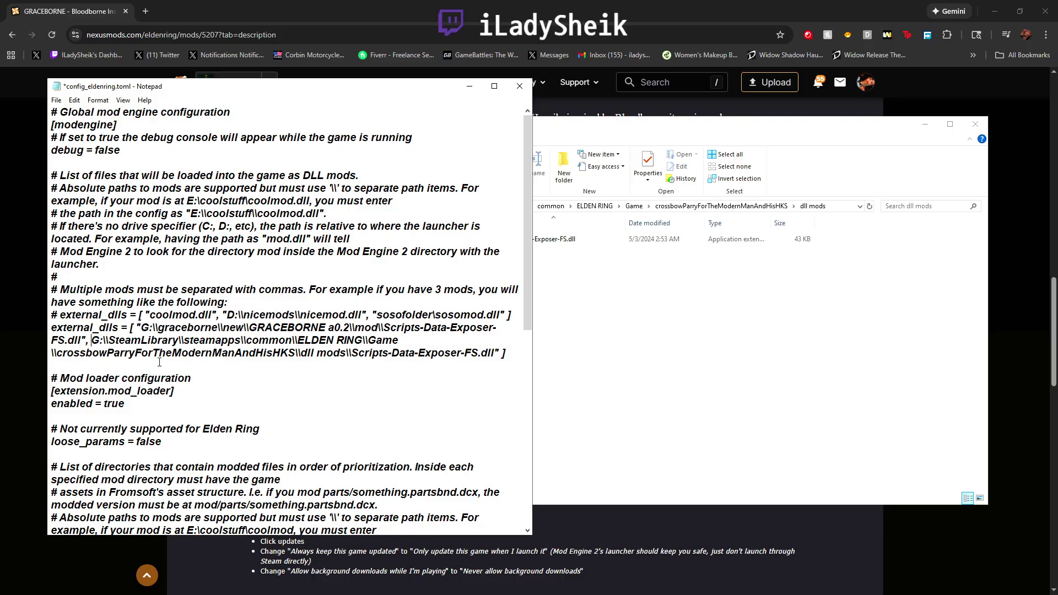
Step: Insert an opening quote before G: and verify both quotes around the crossbow path
type("\"")
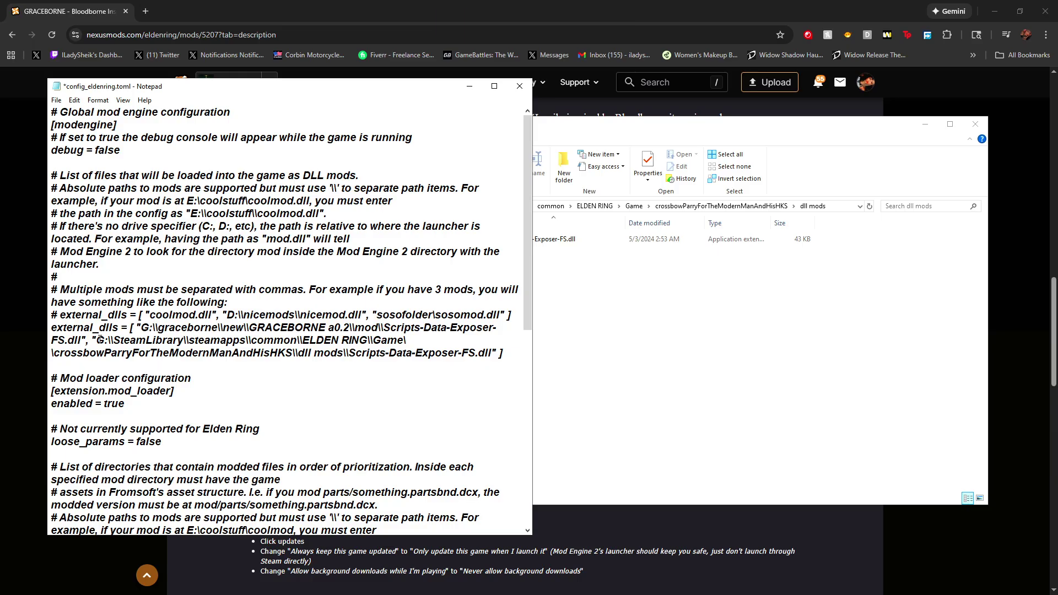
left_click_drag(97, 340, 92, 340)
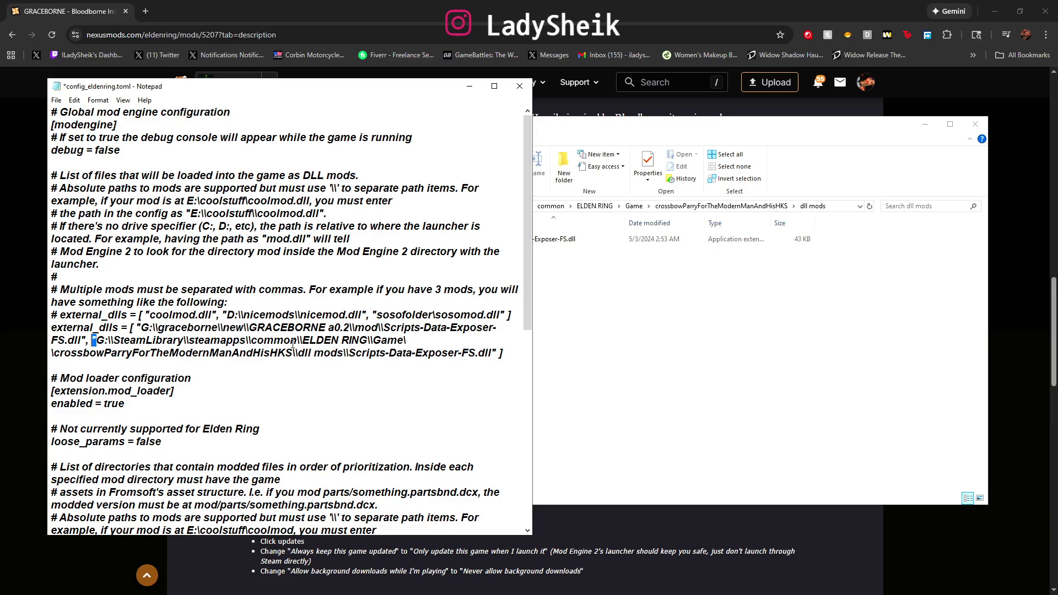
double_click(494, 352)
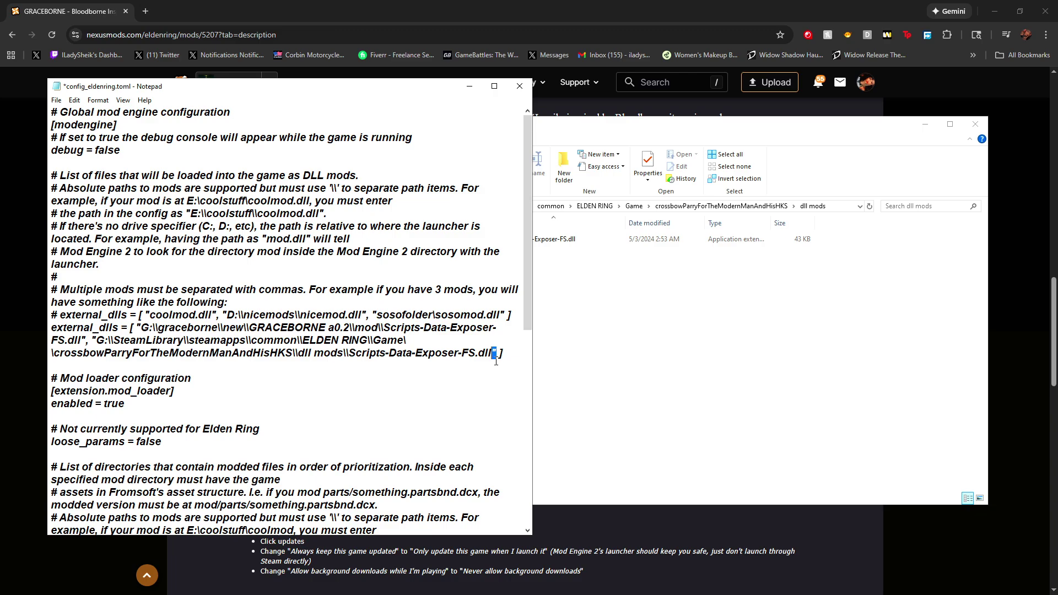
double_click(93, 340)
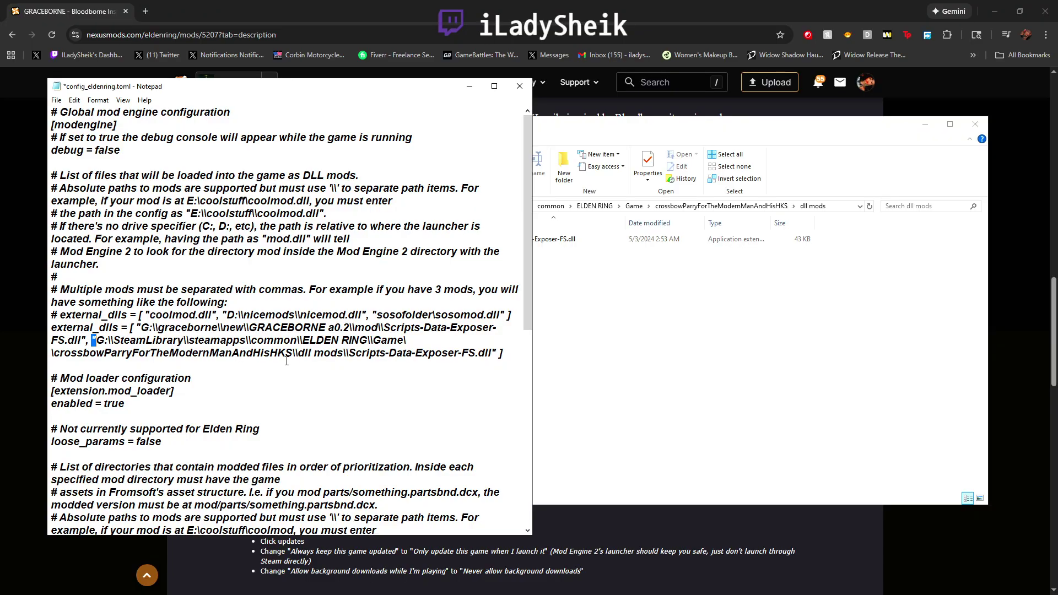
left_click(339, 346)
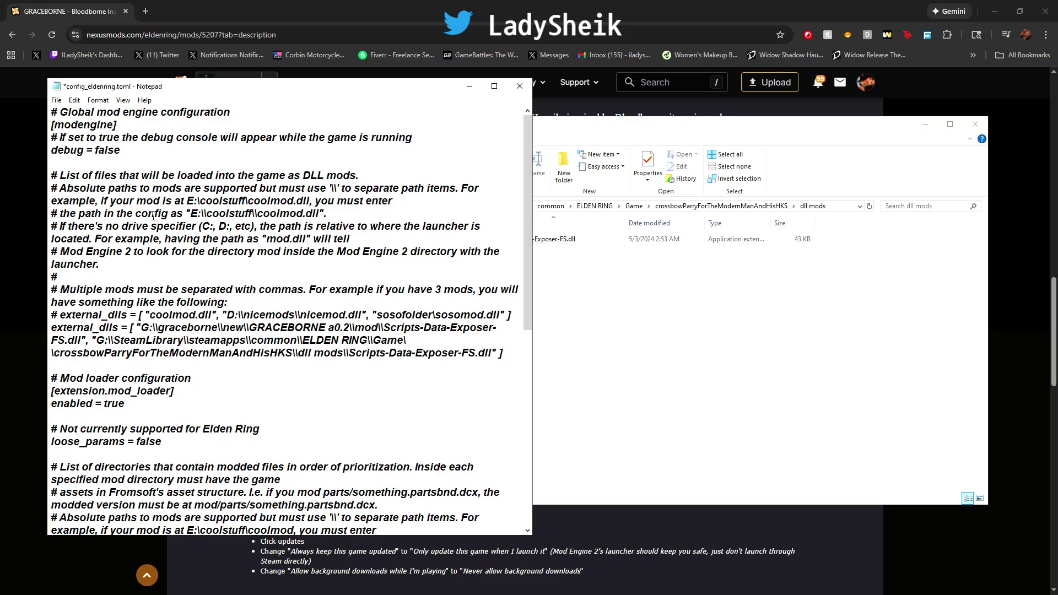
Step: Save config_eldenring.toml via File > Save and close Notepad
left_click(57, 101)
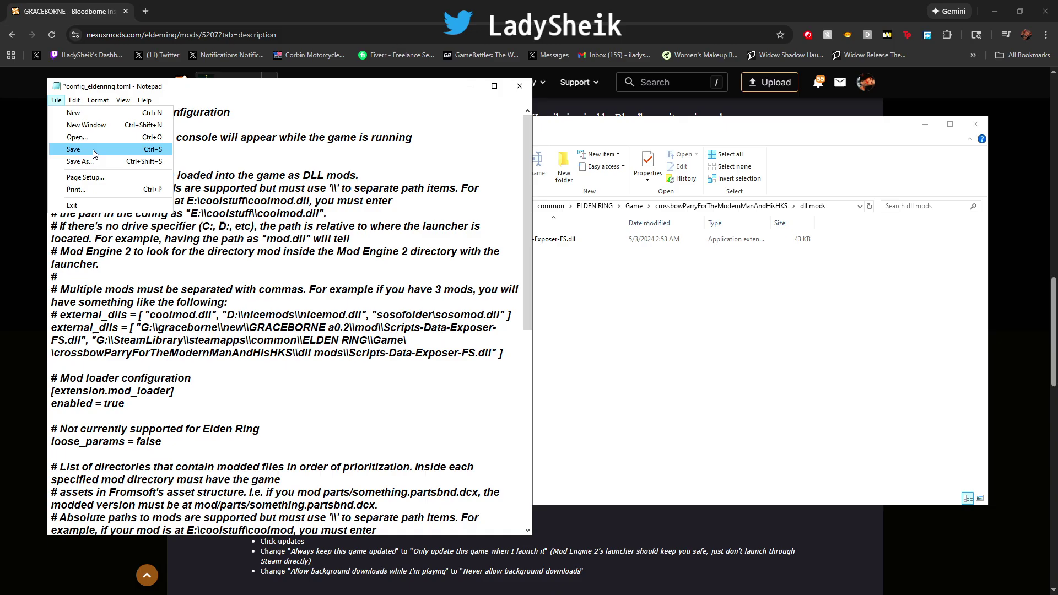
left_click(93, 155)
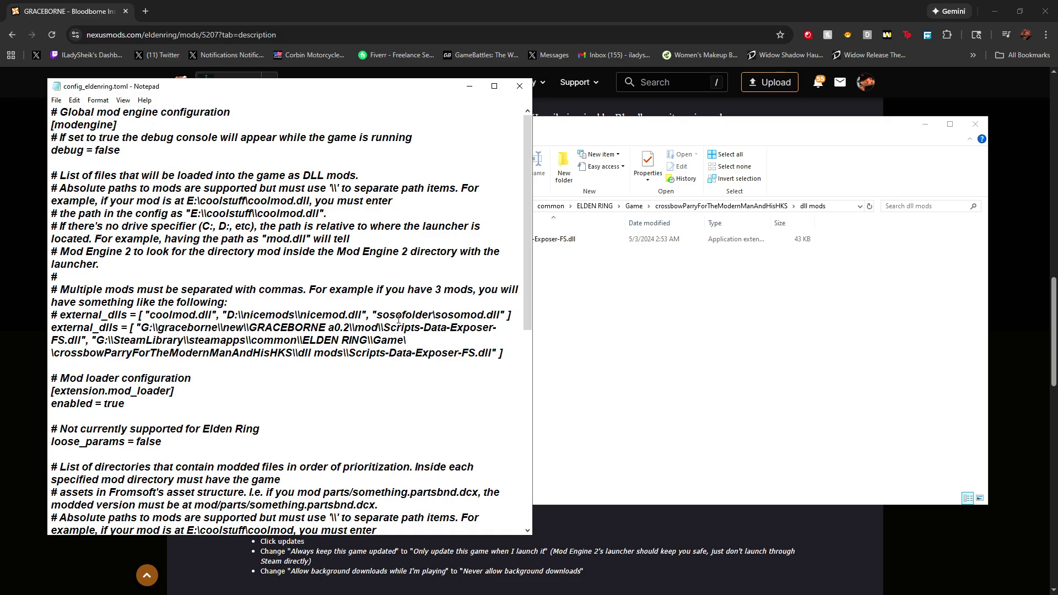
left_click(519, 86)
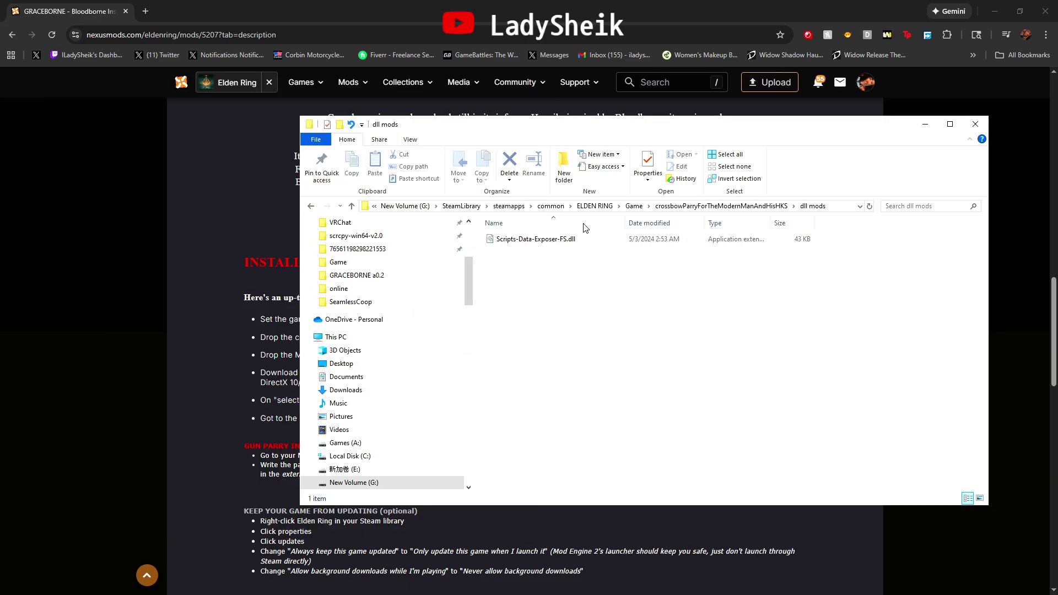
Step: Bring back the Graceborne mod page and select its Gun Parry installation bullet points
left_click(197, 412)
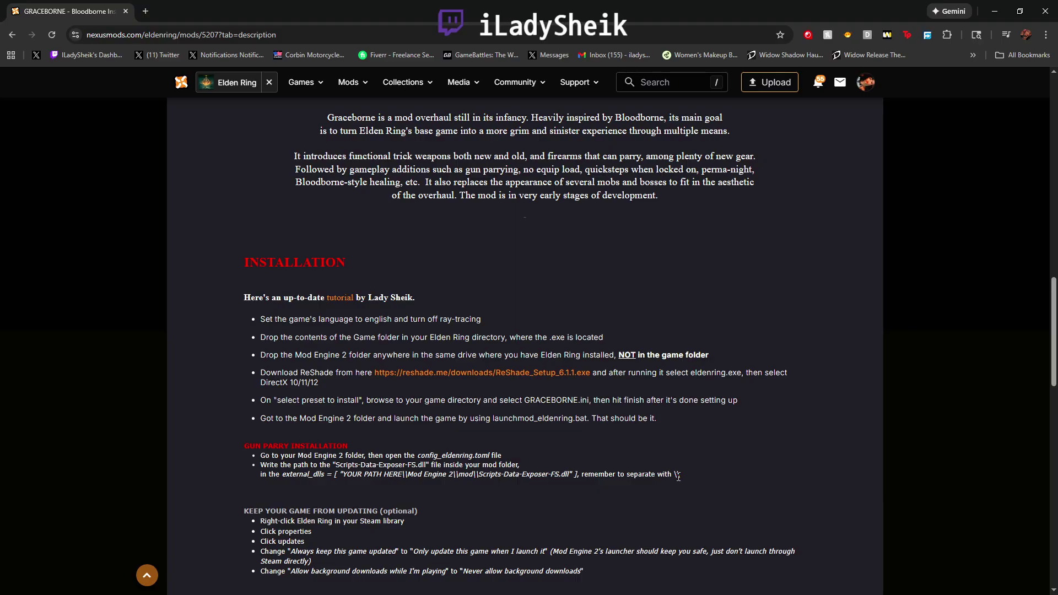
left_click_drag(678, 475, 252, 458)
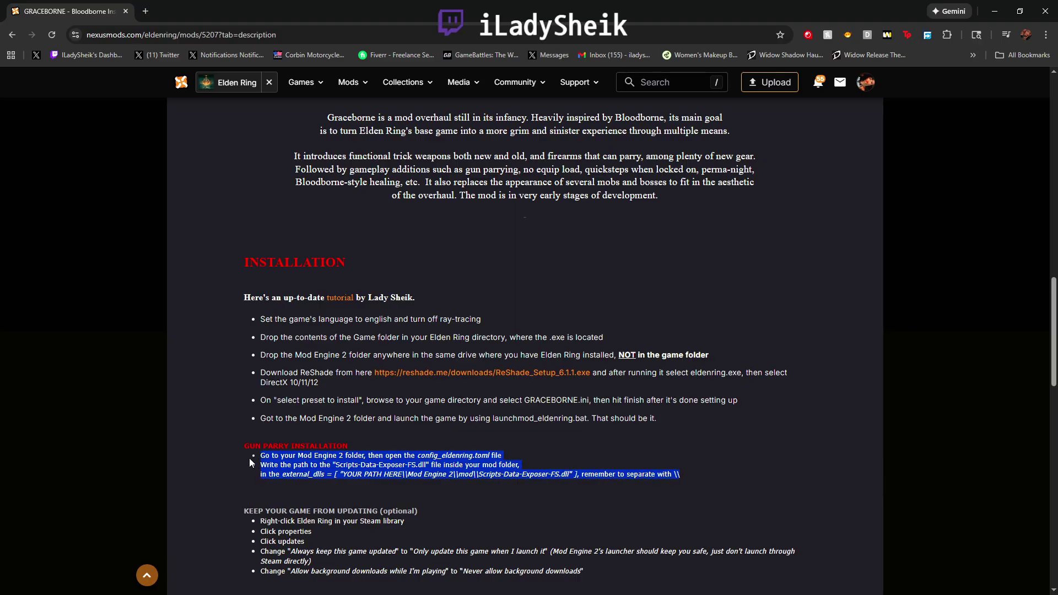